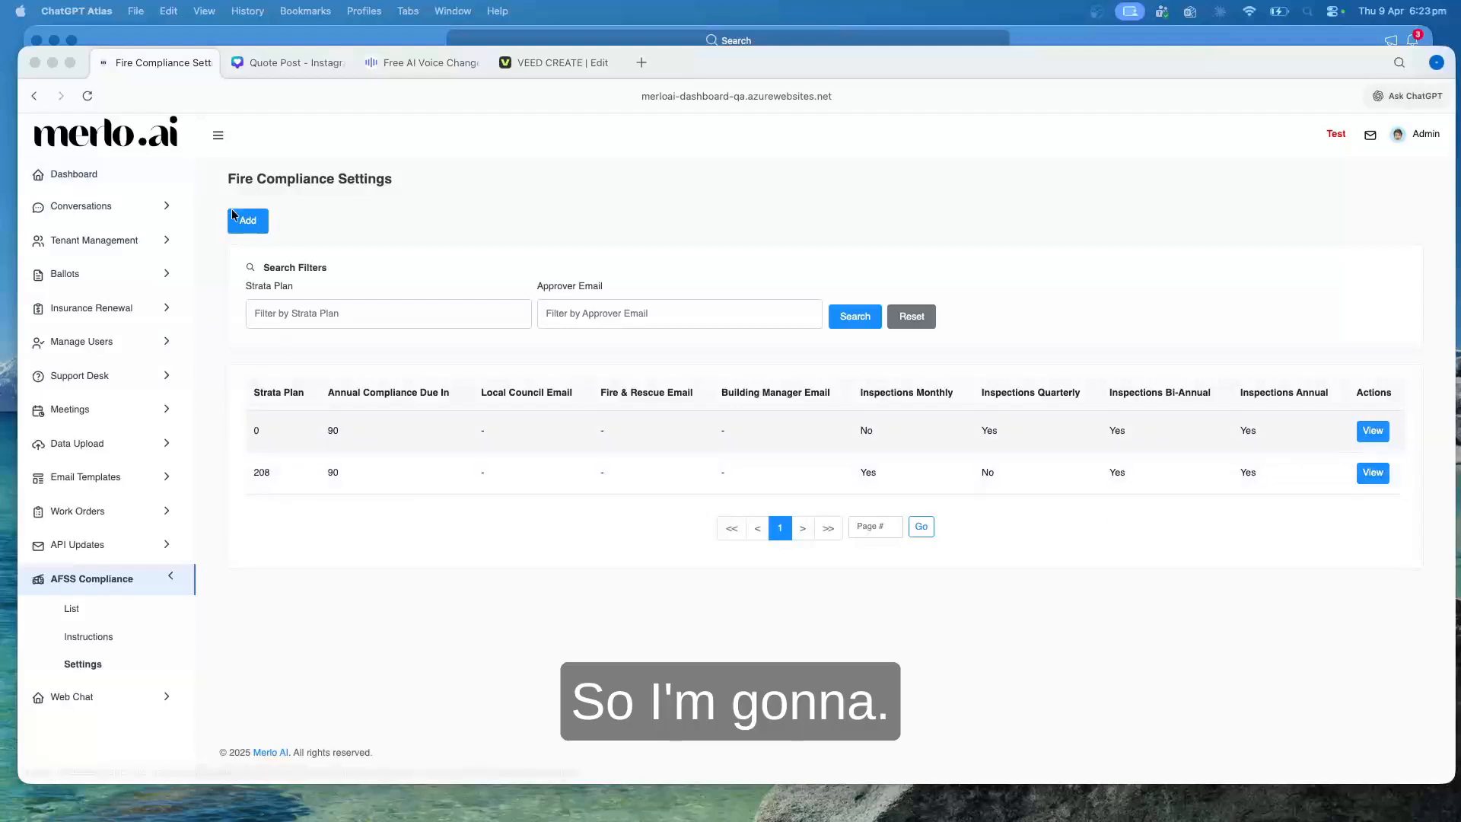
Start a new fire compliance settings record for strata plan 2604, with compliance due in 90 days
click(91, 667)
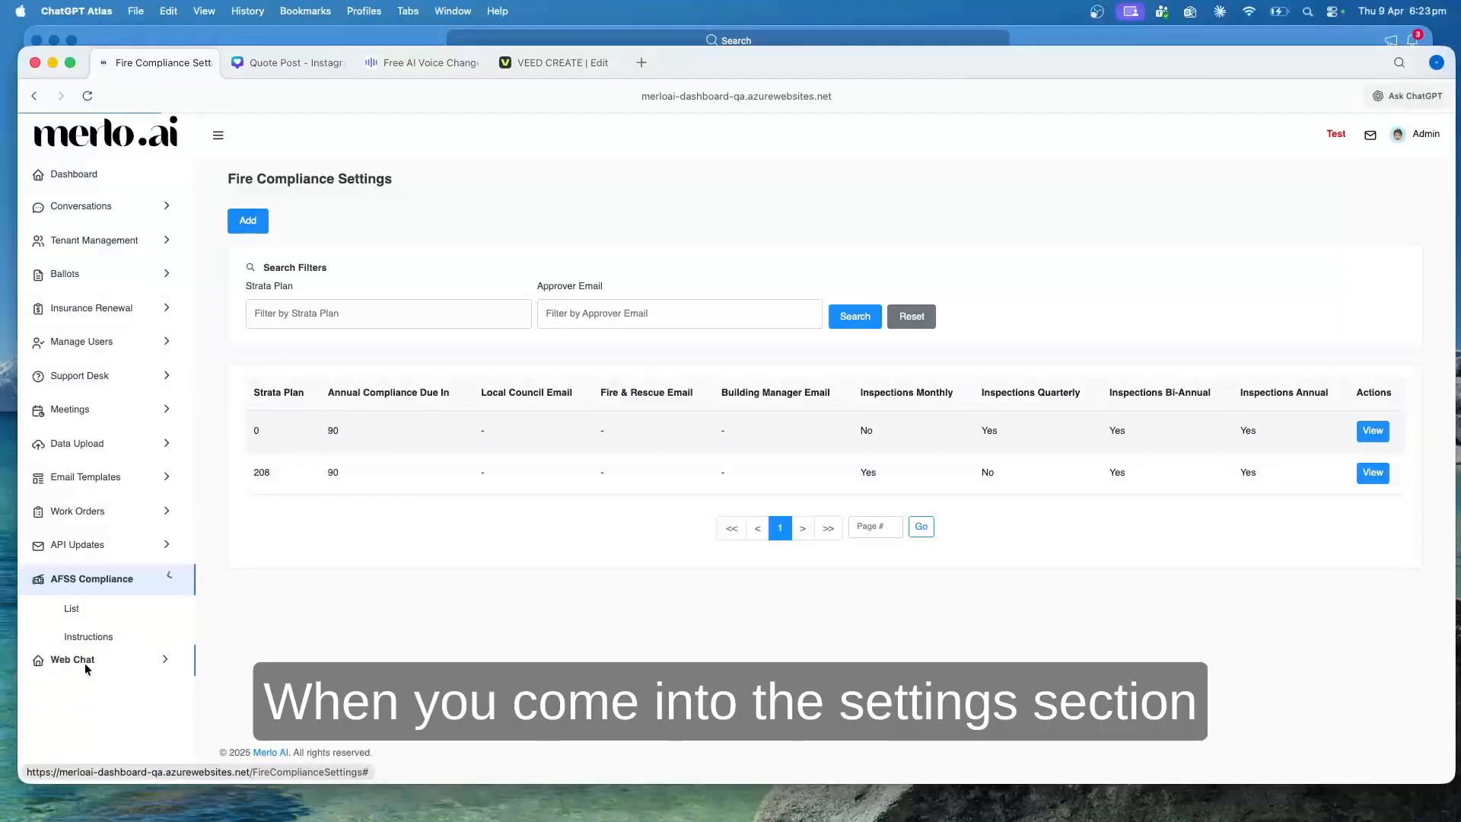
click(257, 227)
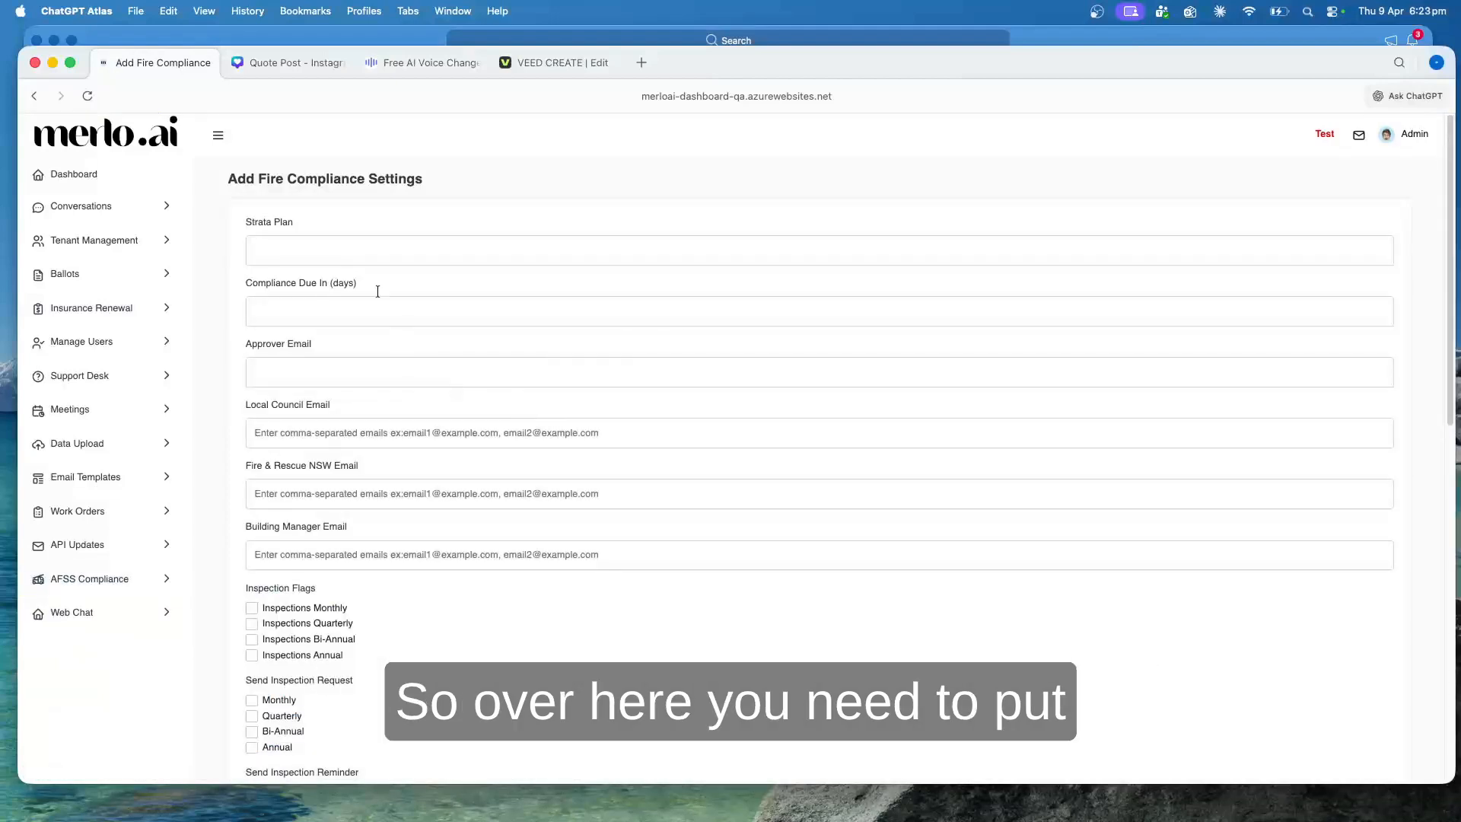
click(389, 252)
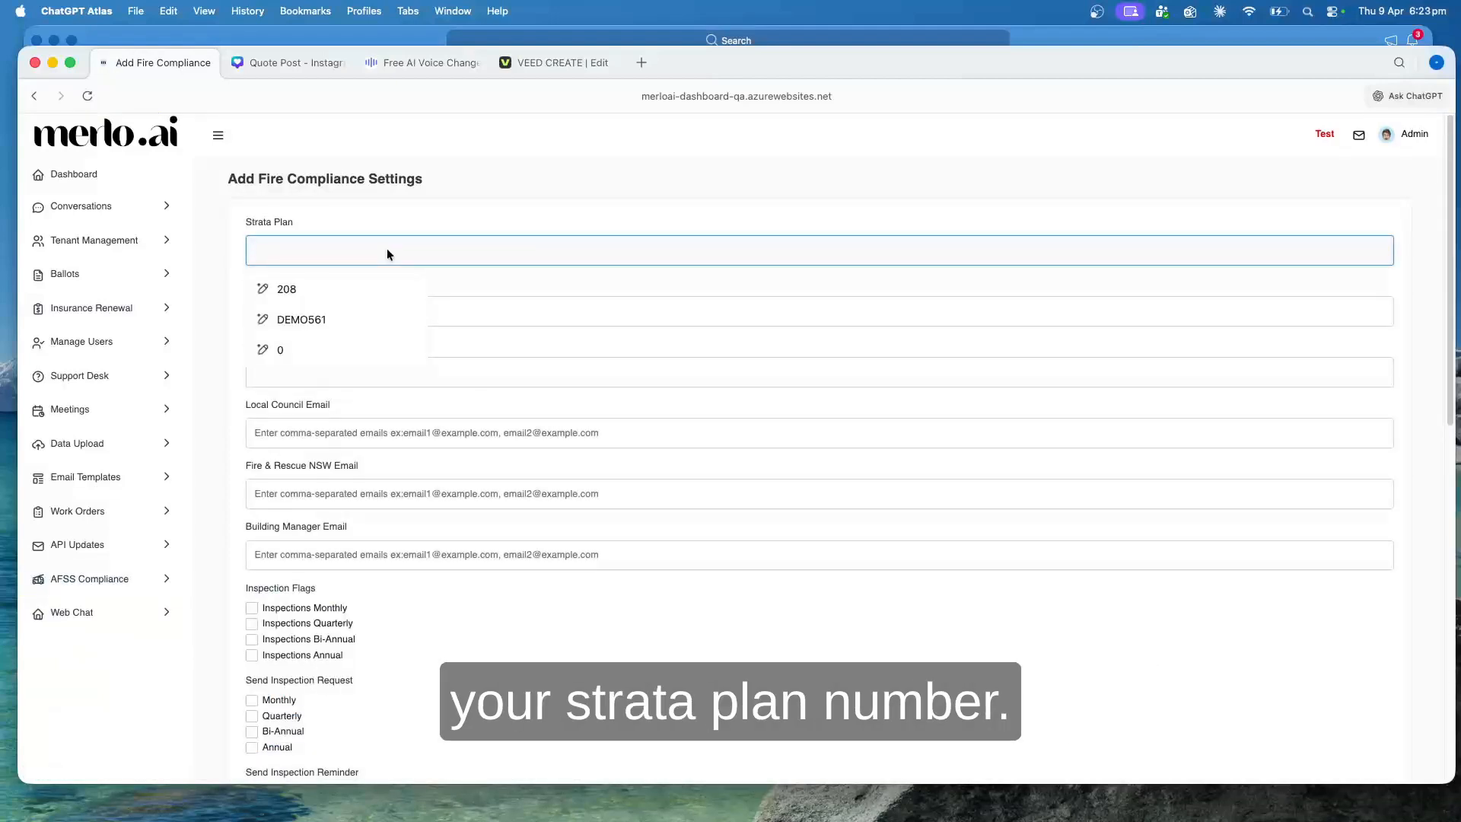
text(2604)
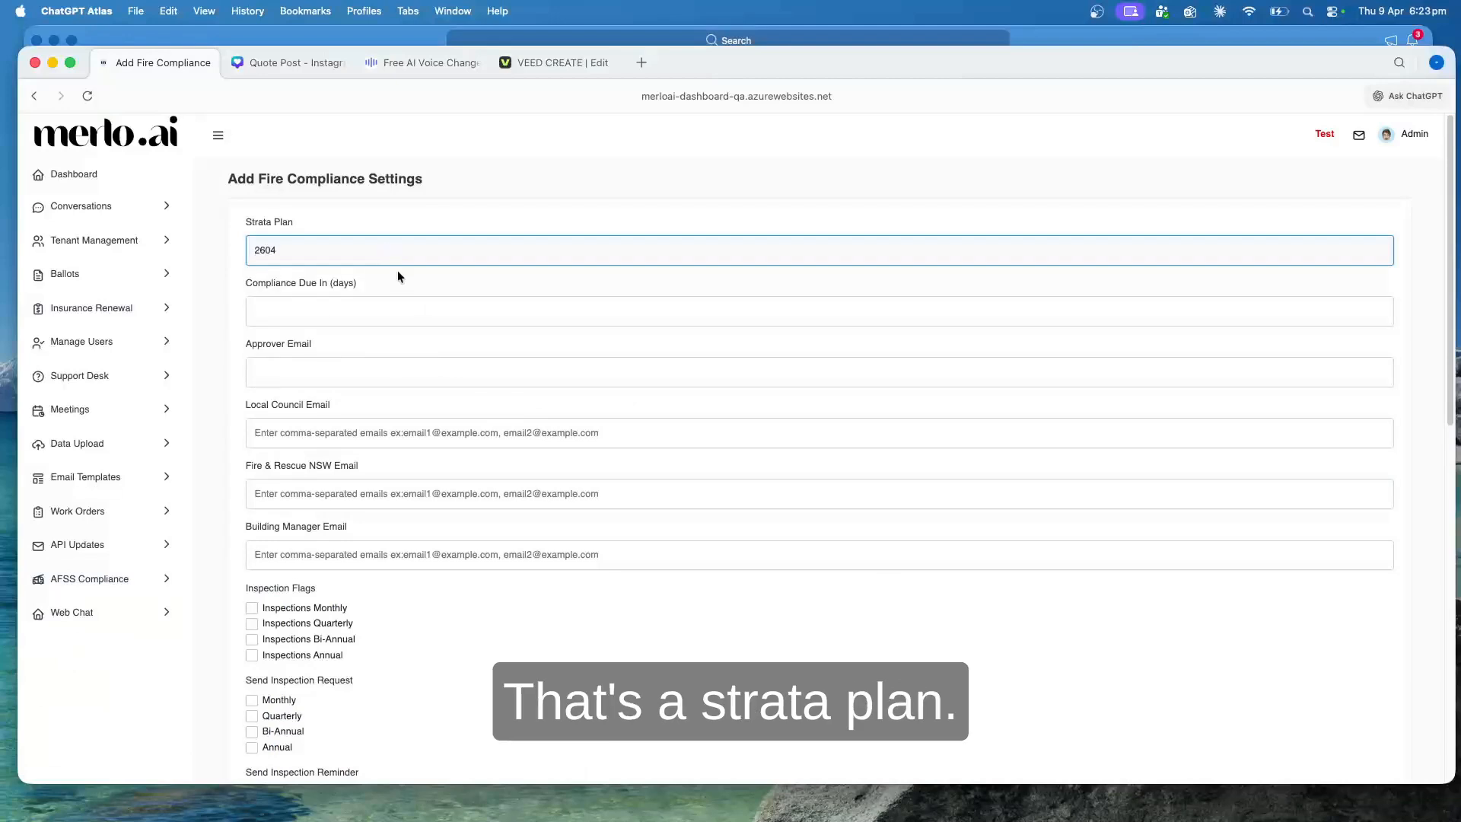
click(370, 281)
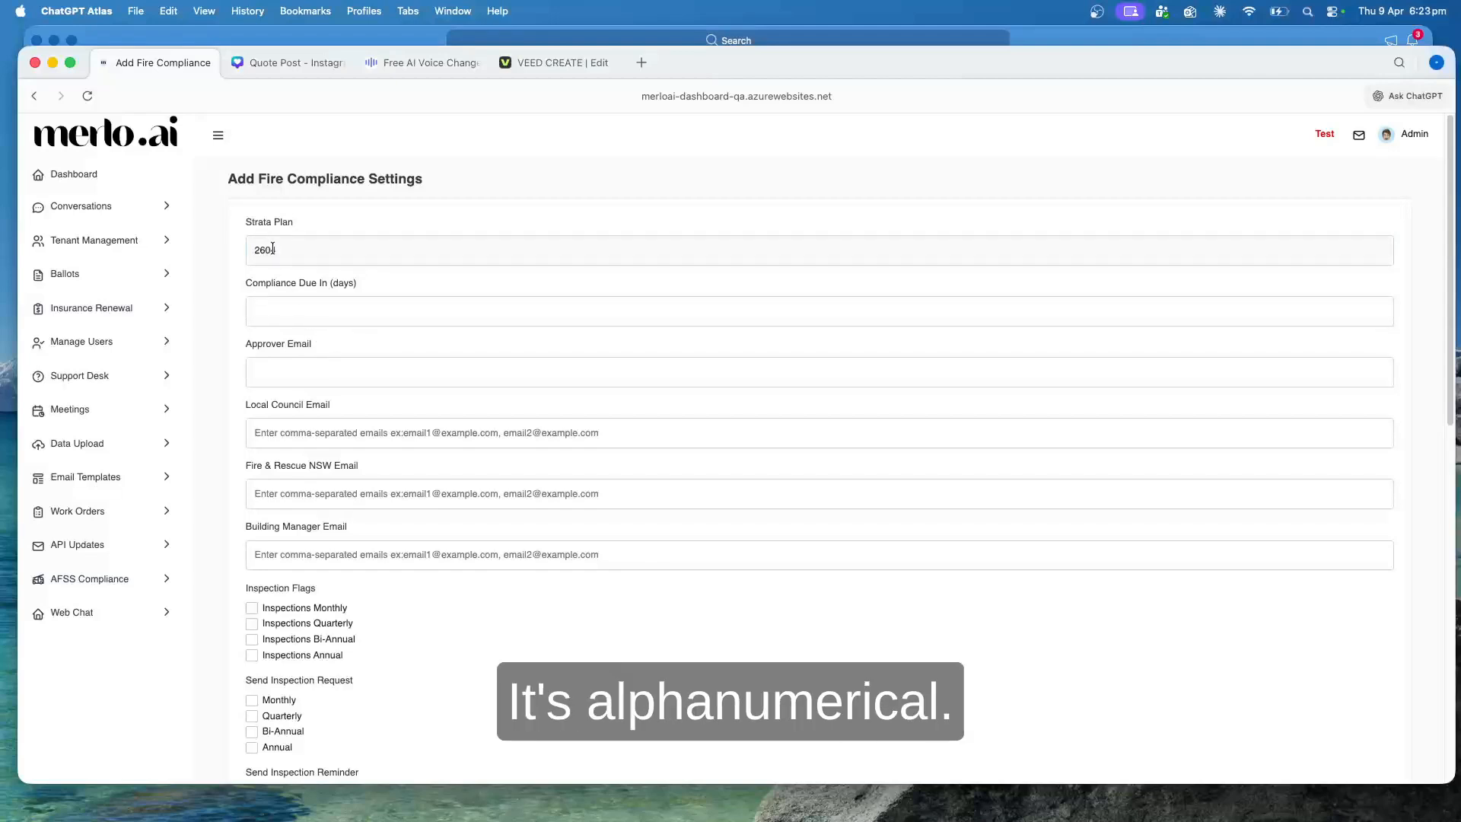
click(296, 306)
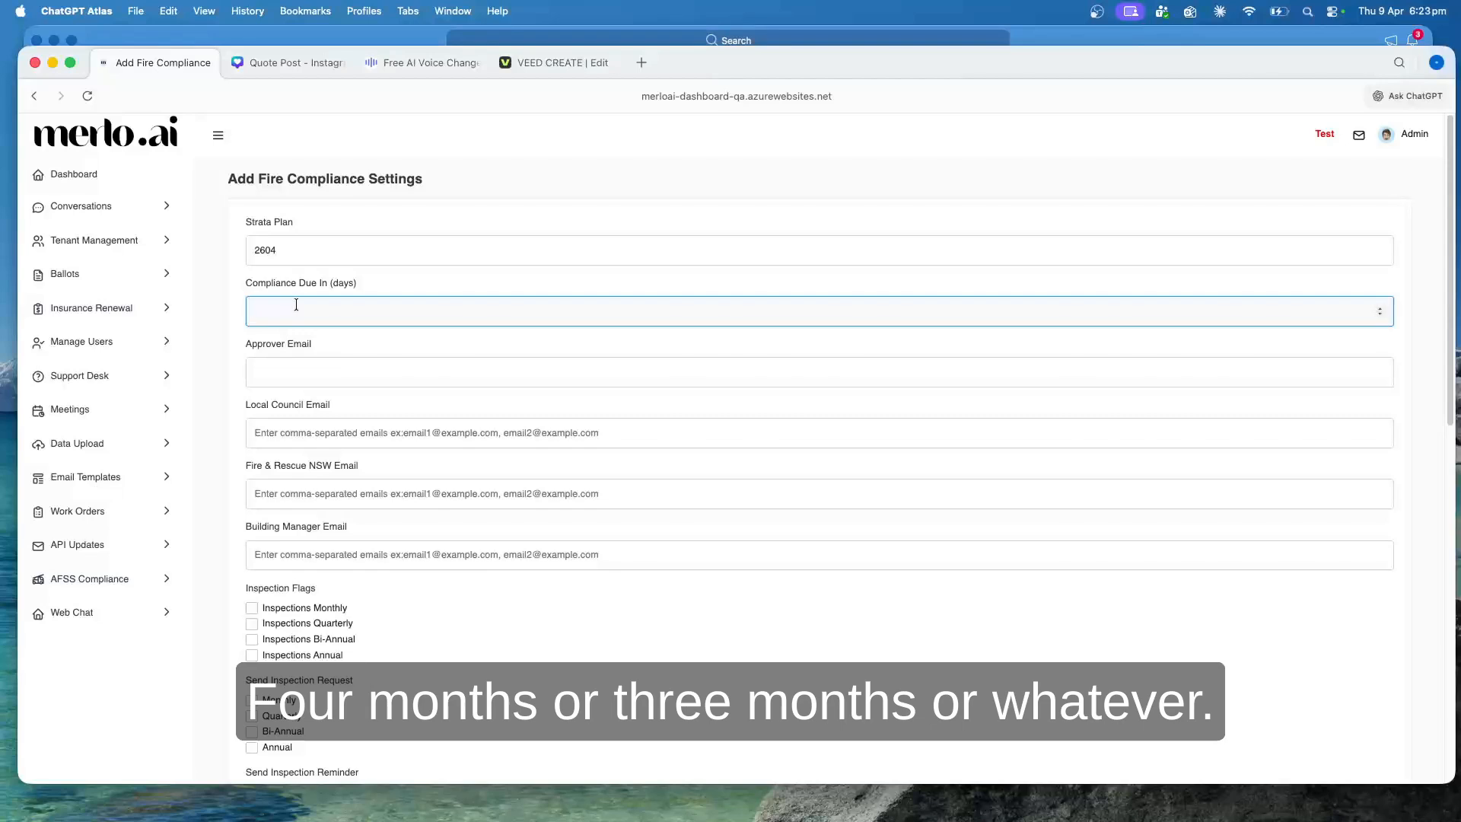
text(90)
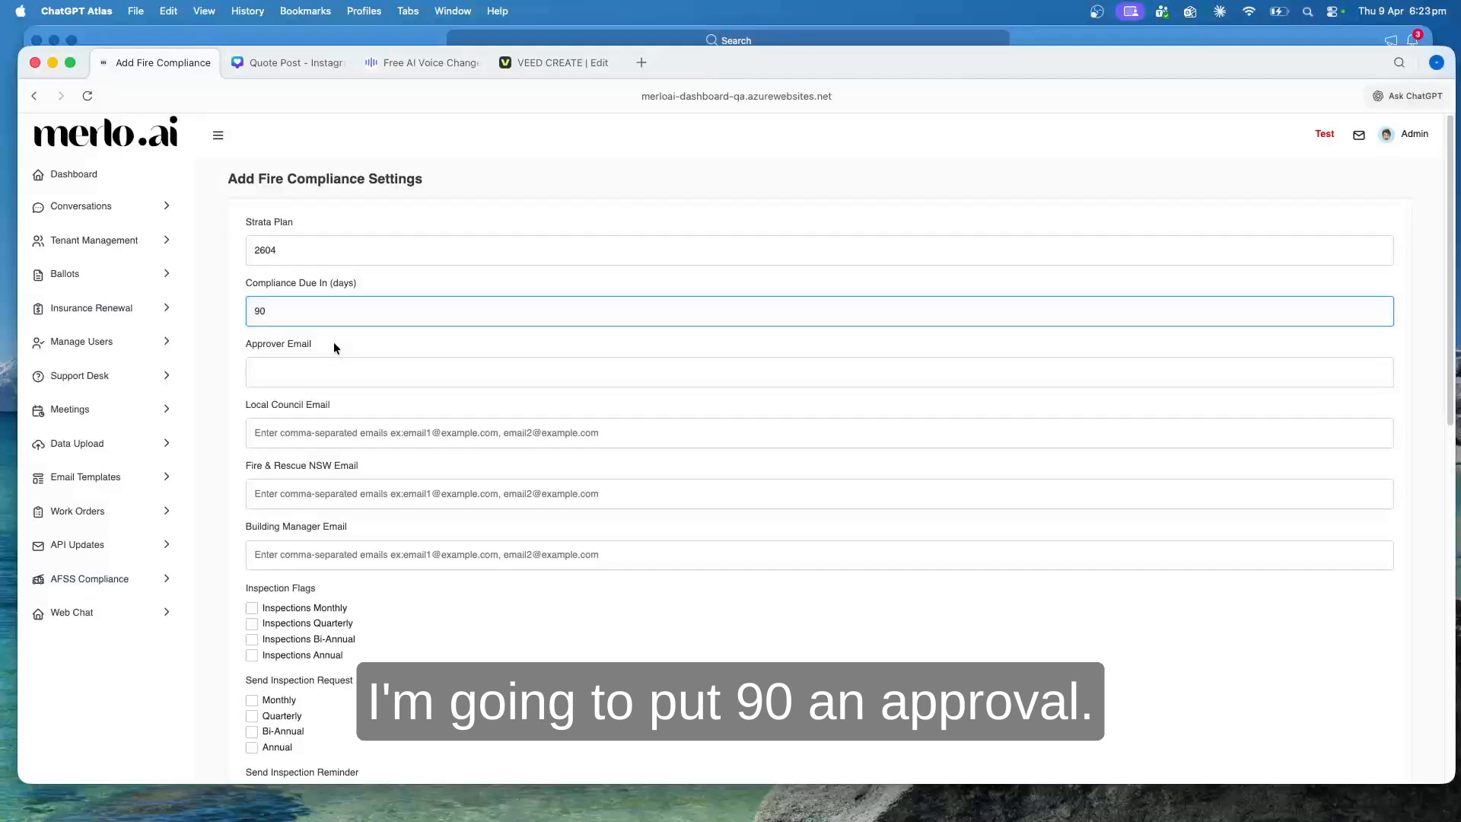
Examine the approver, local council, Fire & Rescue NSW and building manager email fields, plus the inspection options below them
click(392, 368)
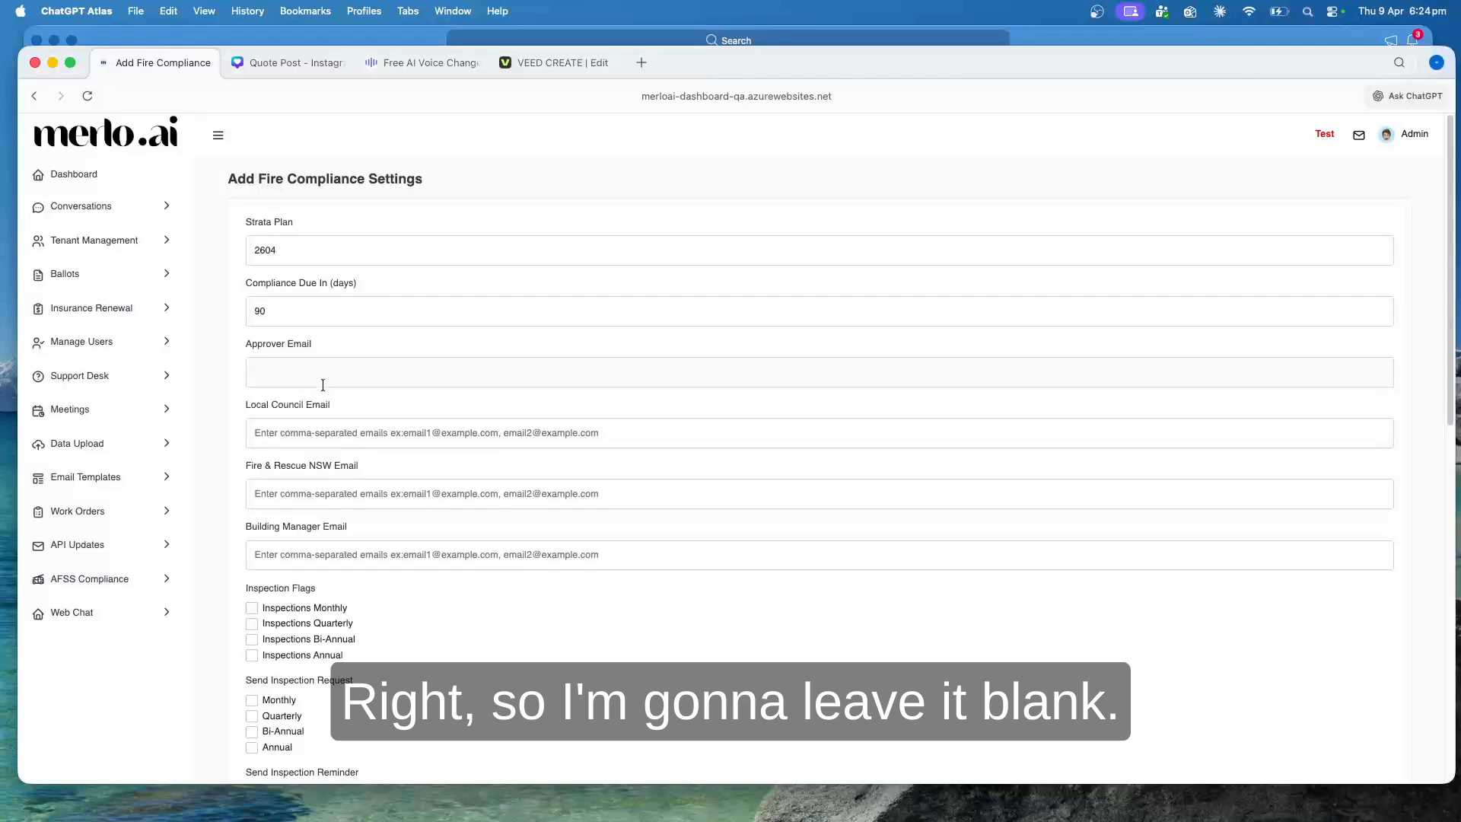
click(336, 441)
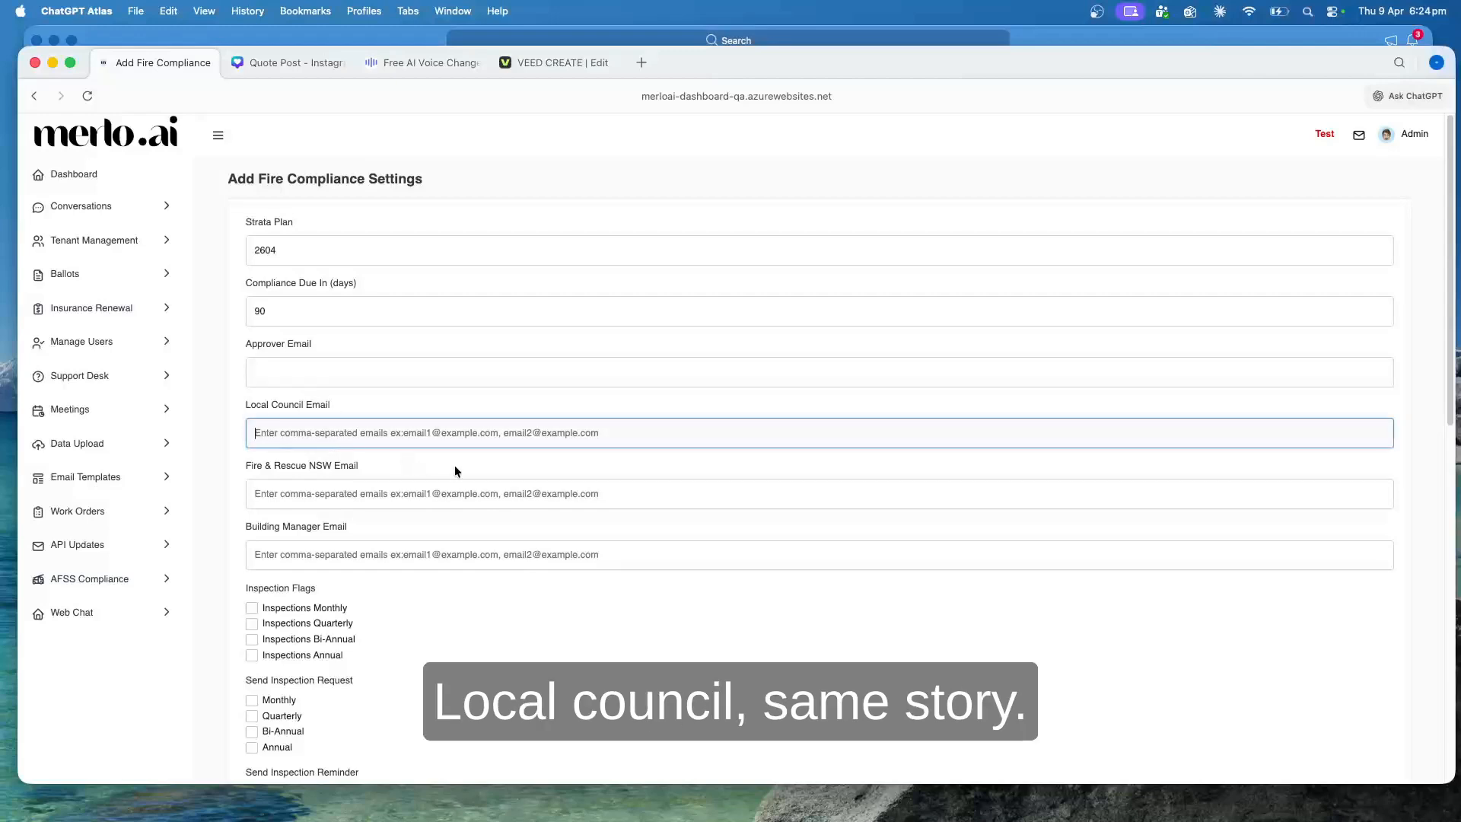
click(363, 499)
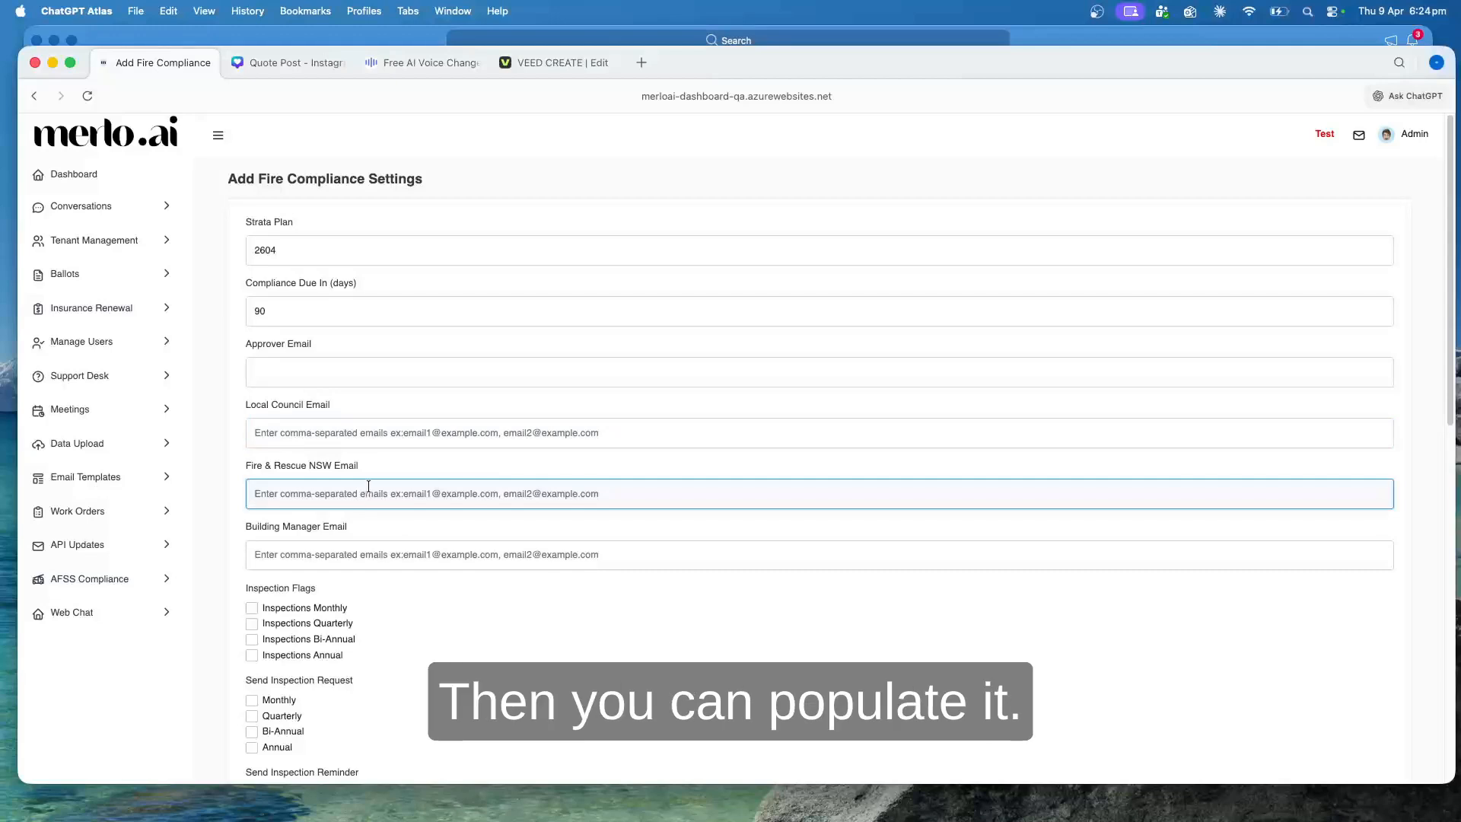
click(371, 556)
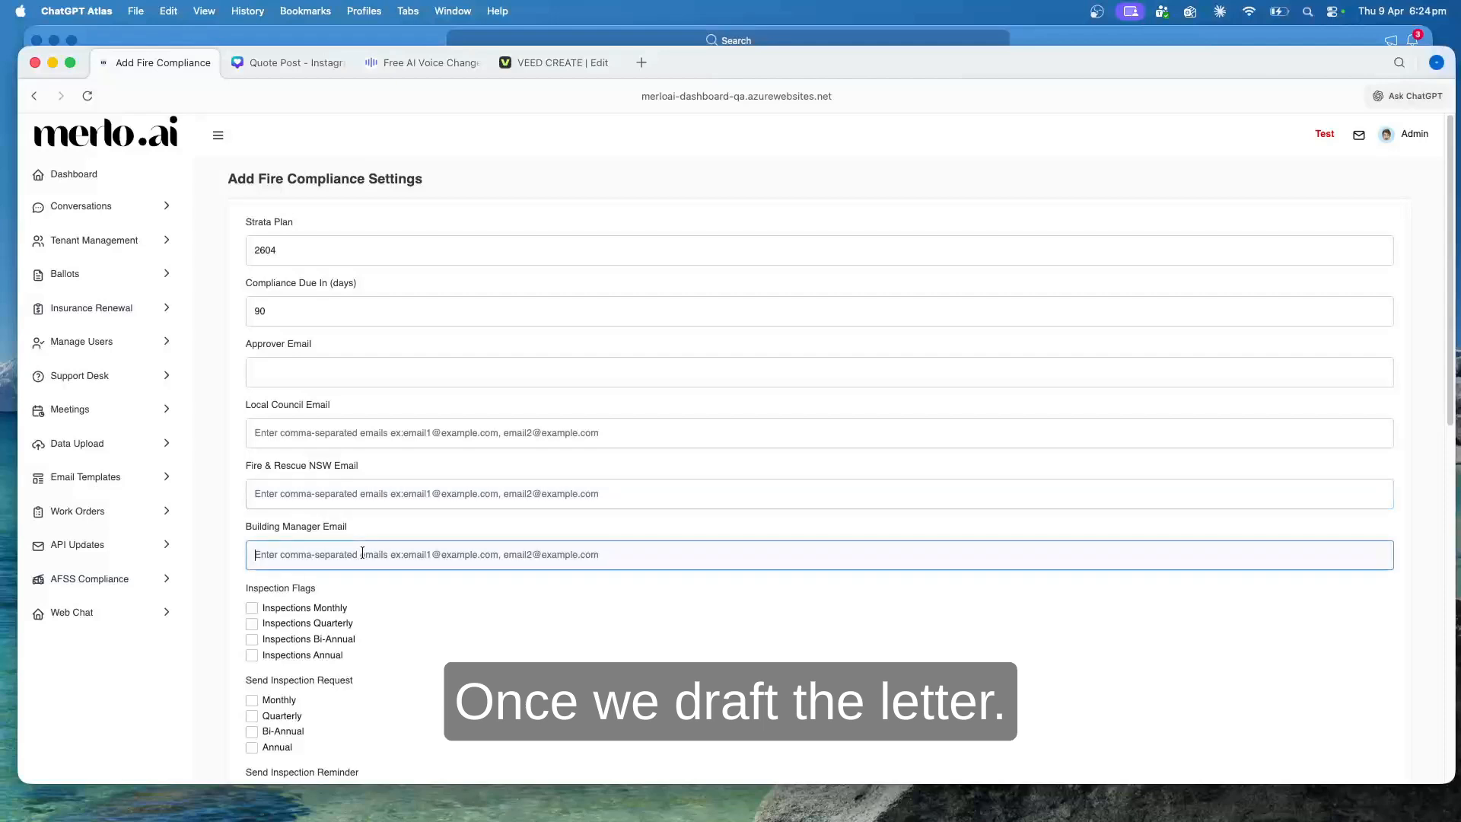
click(369, 502)
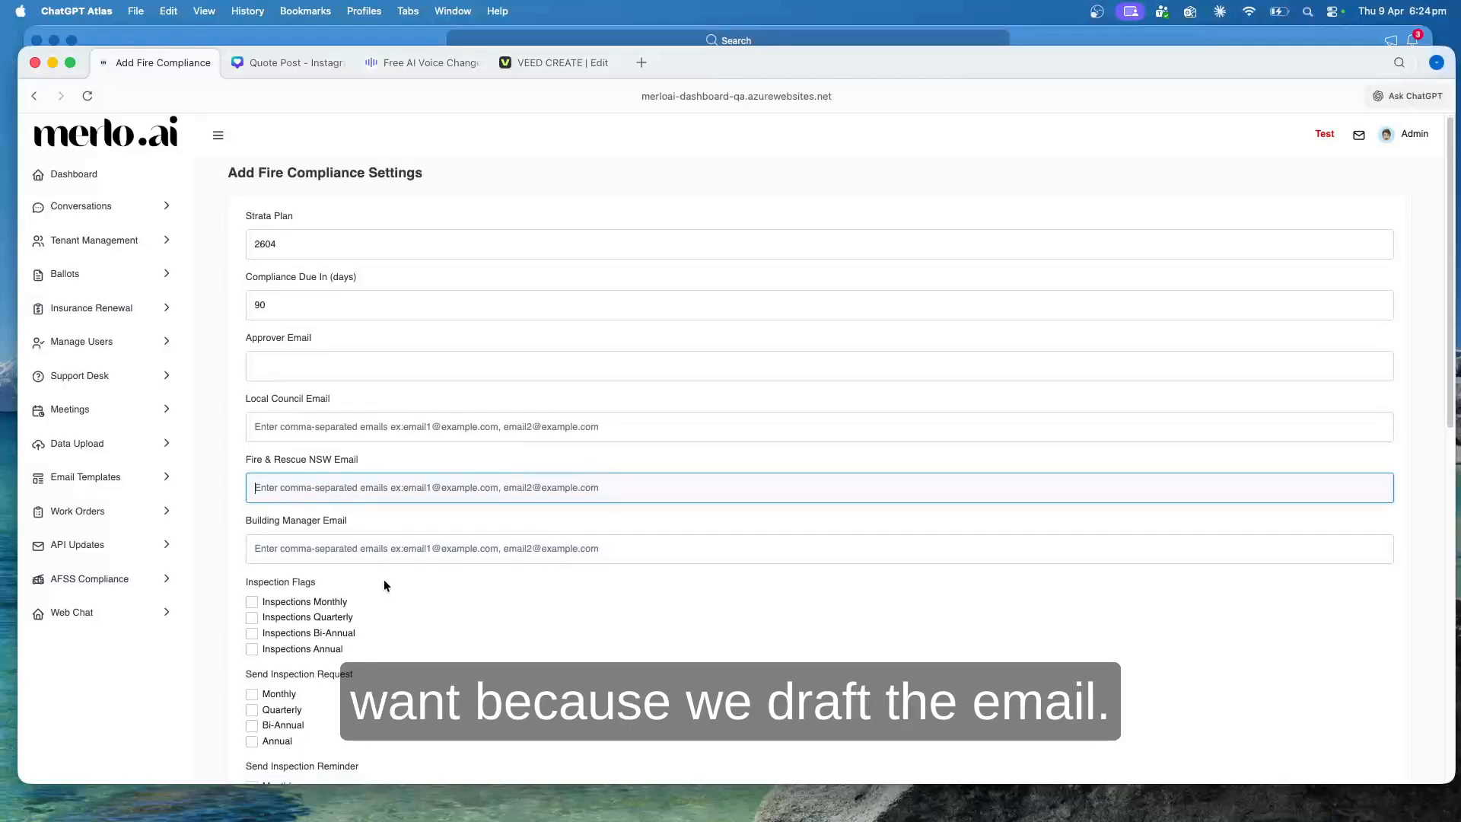
scroll(384, 578, down, 3)
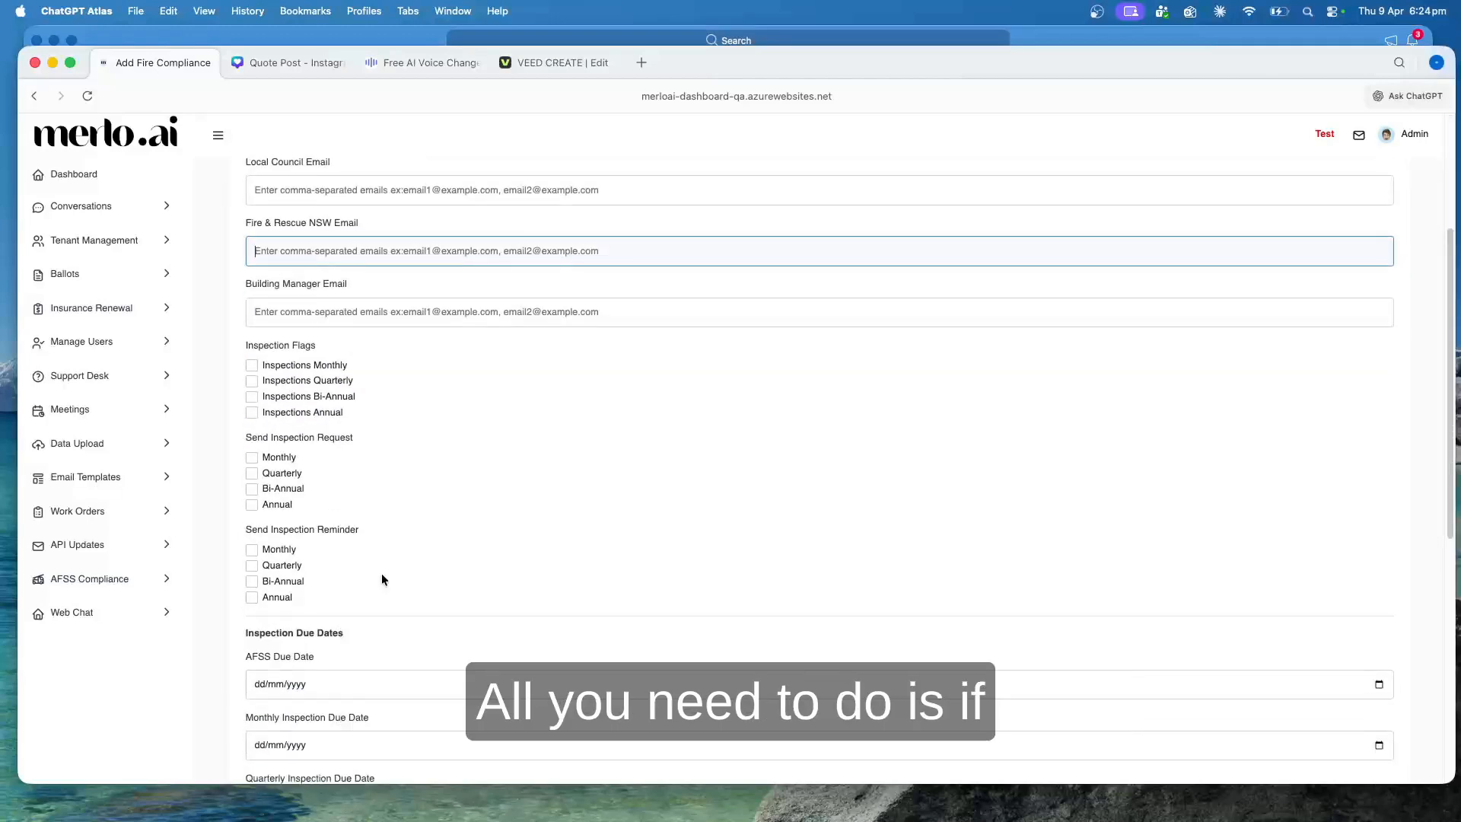
scroll(382, 573, down, 1)
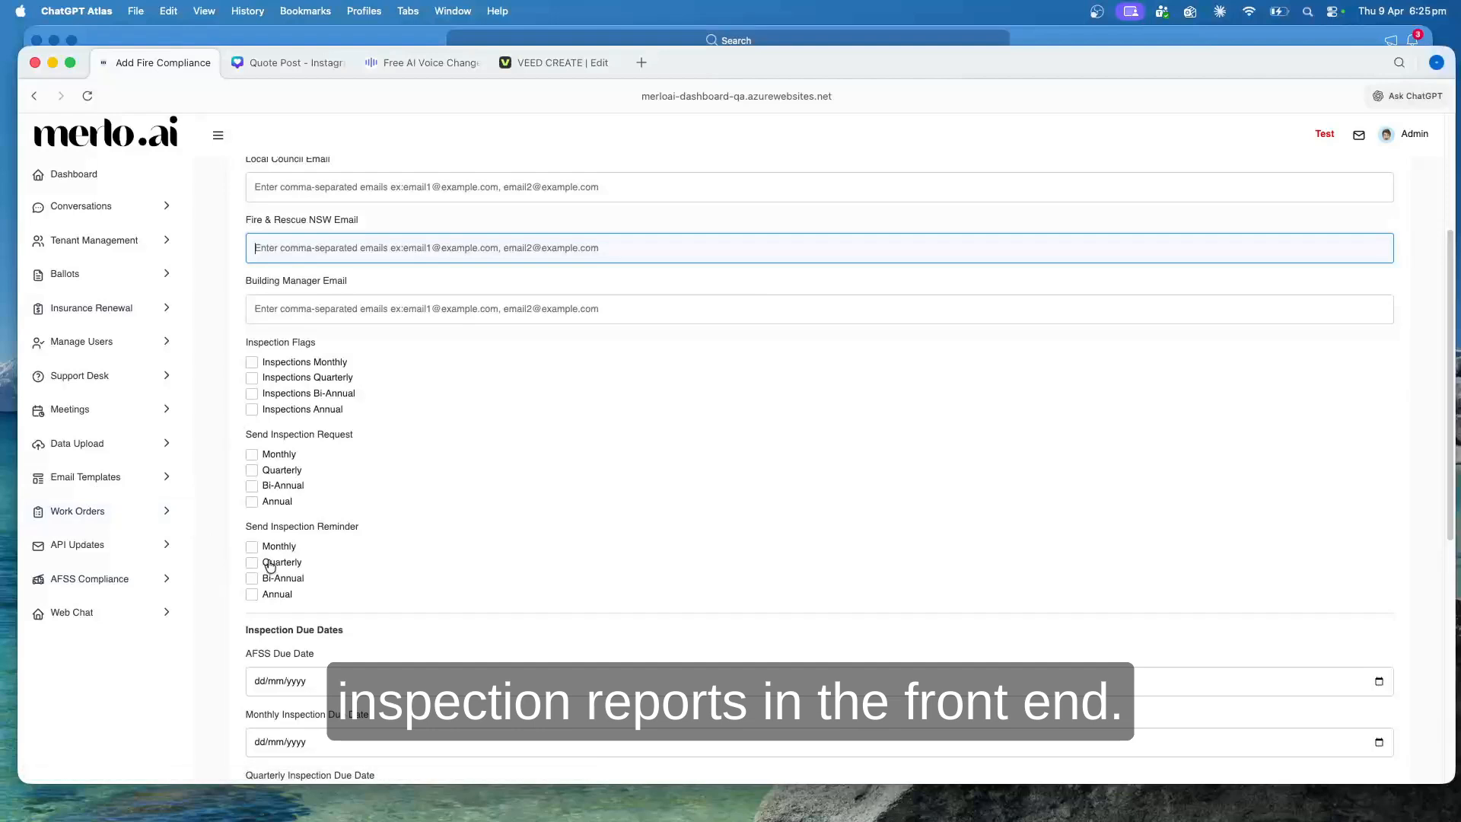
Open the AFSS Compliance list in a separate browser tab and review the inspections listed for each strata plan
click(92, 583)
right_click(76, 607)
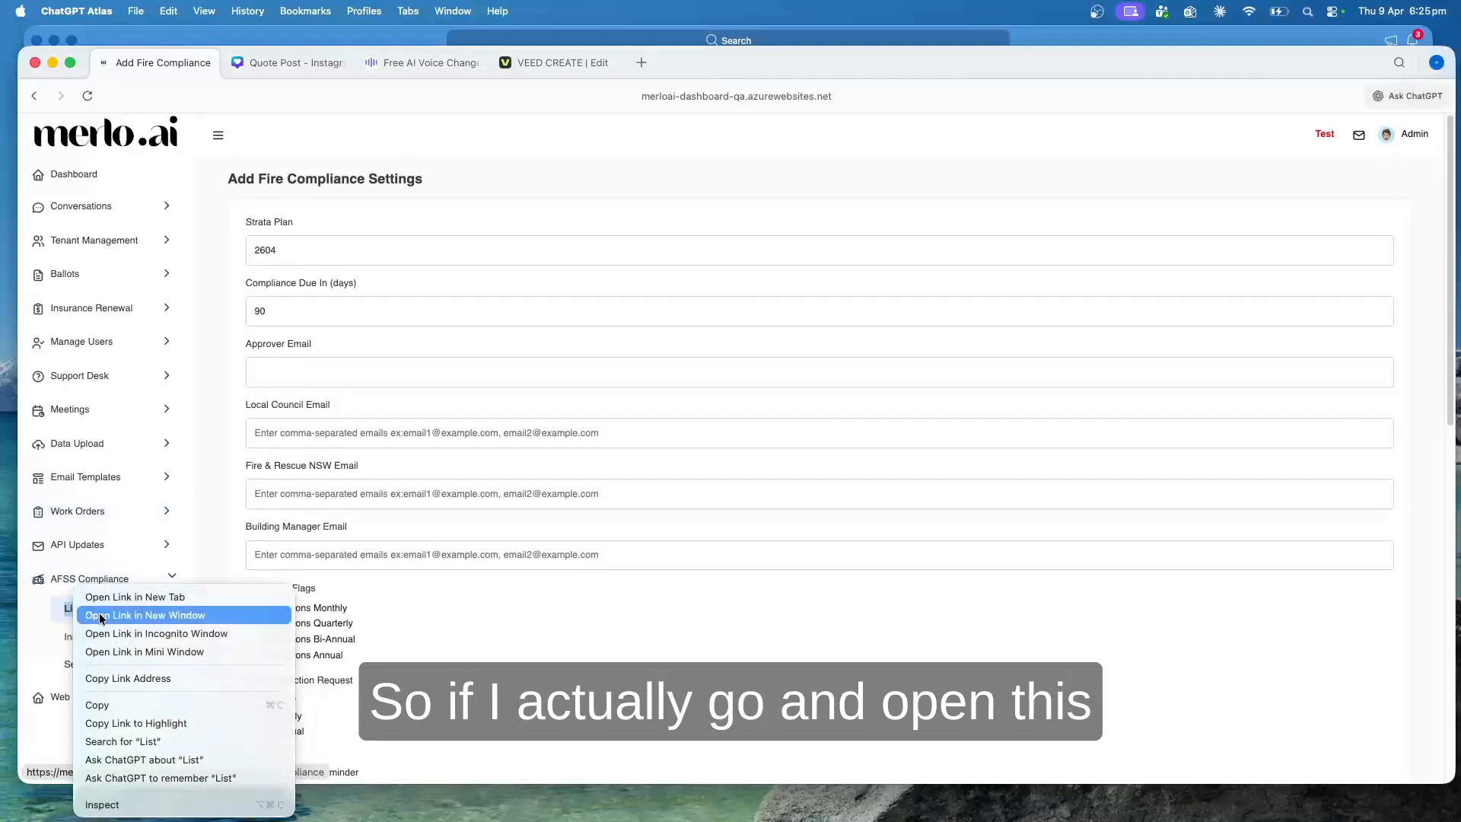
click(111, 597)
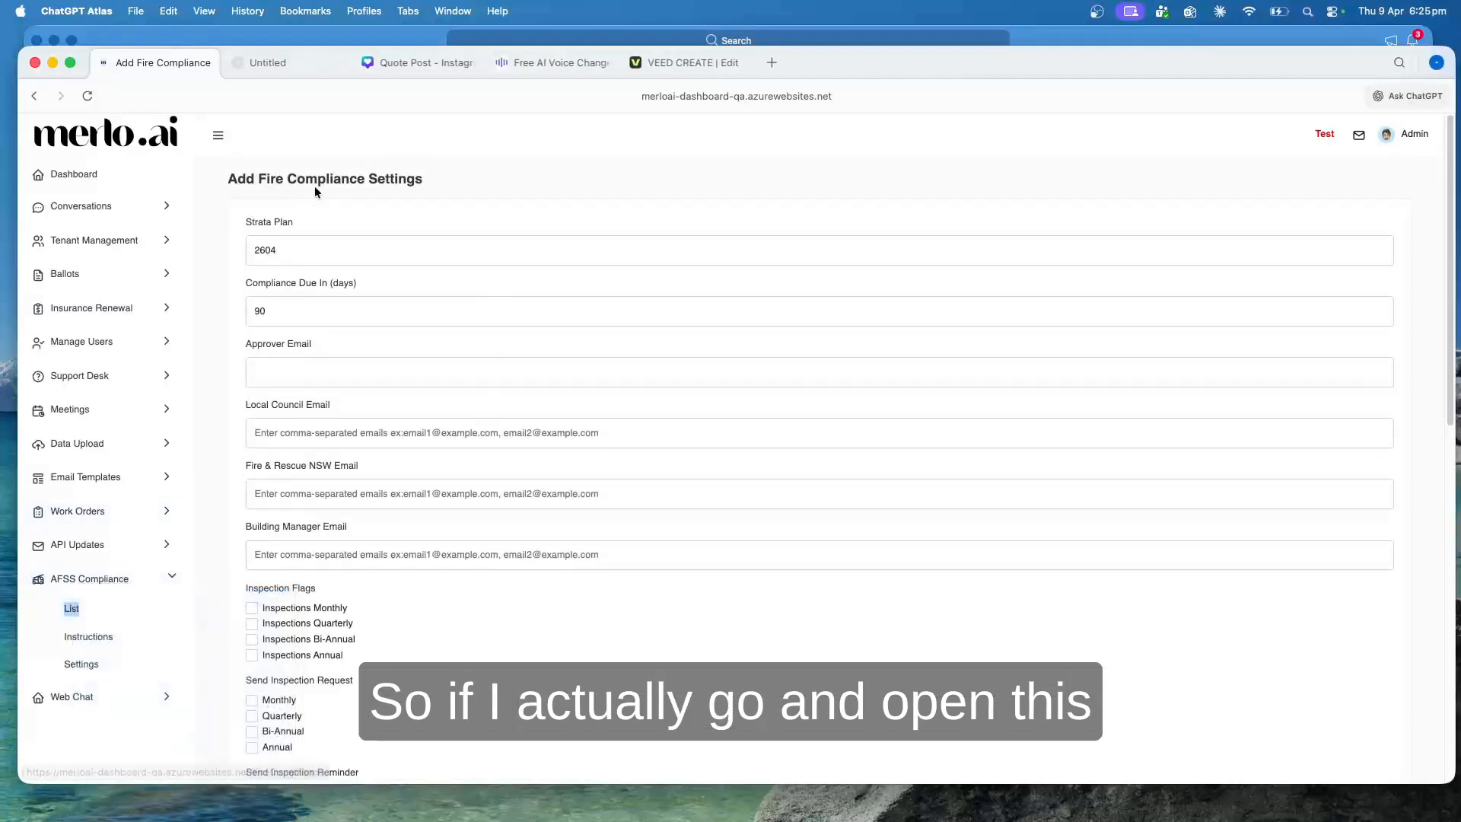
click(279, 70)
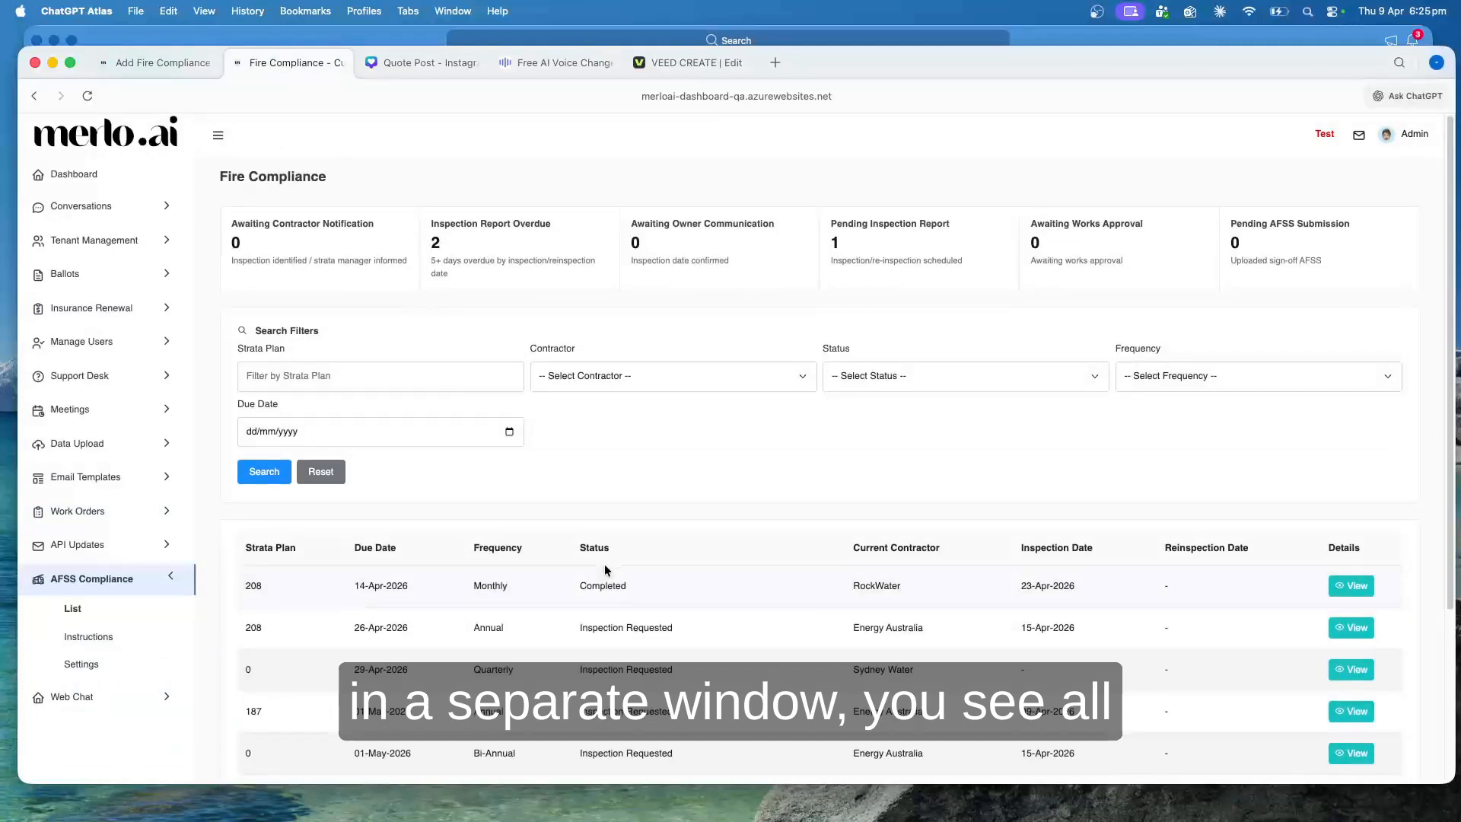
scroll(508, 647, down, 3)
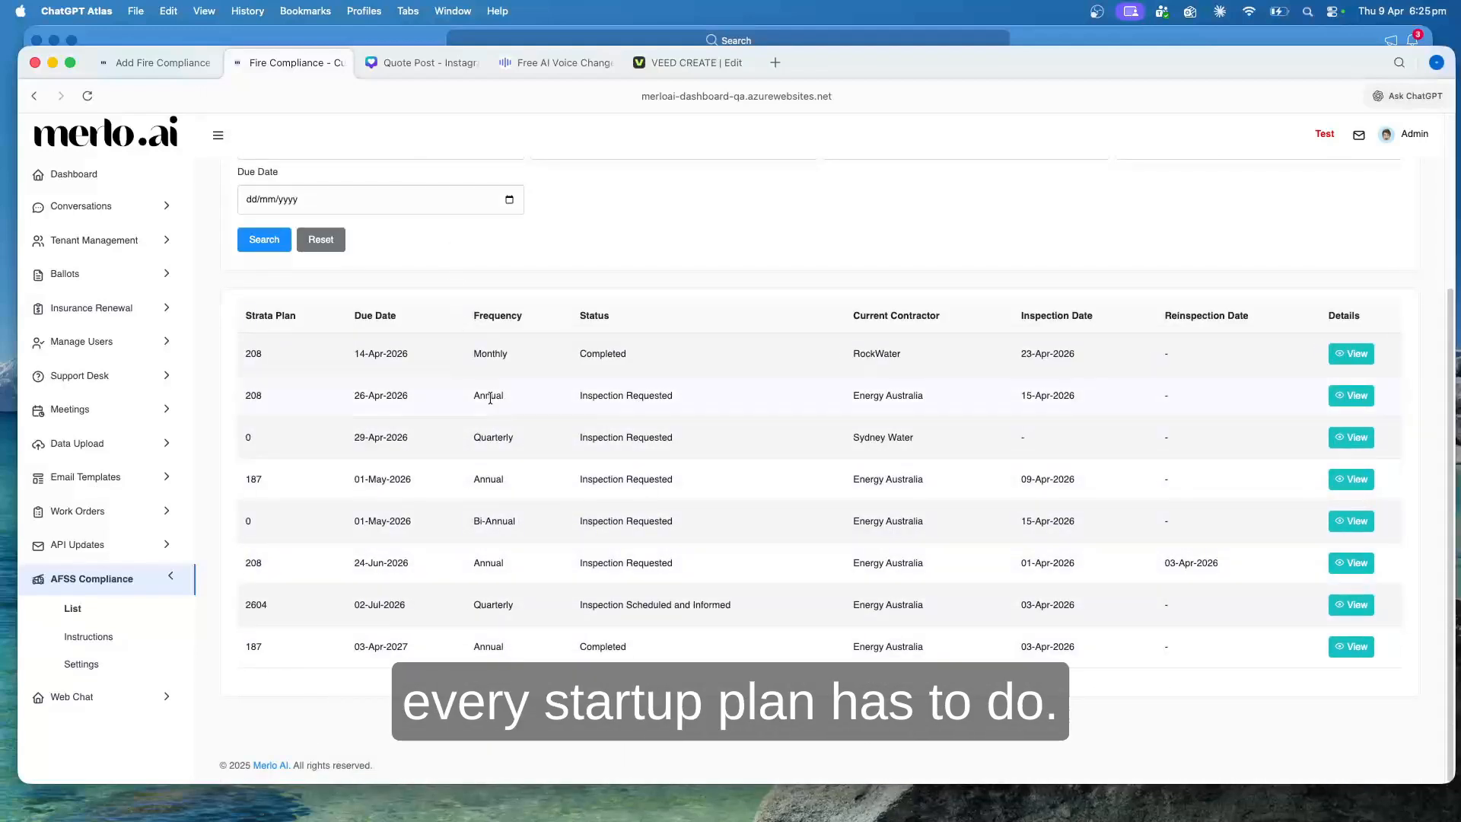
Return to the new settings form and enable the Inspections Annual and Inspections Quarterly flags
click(165, 58)
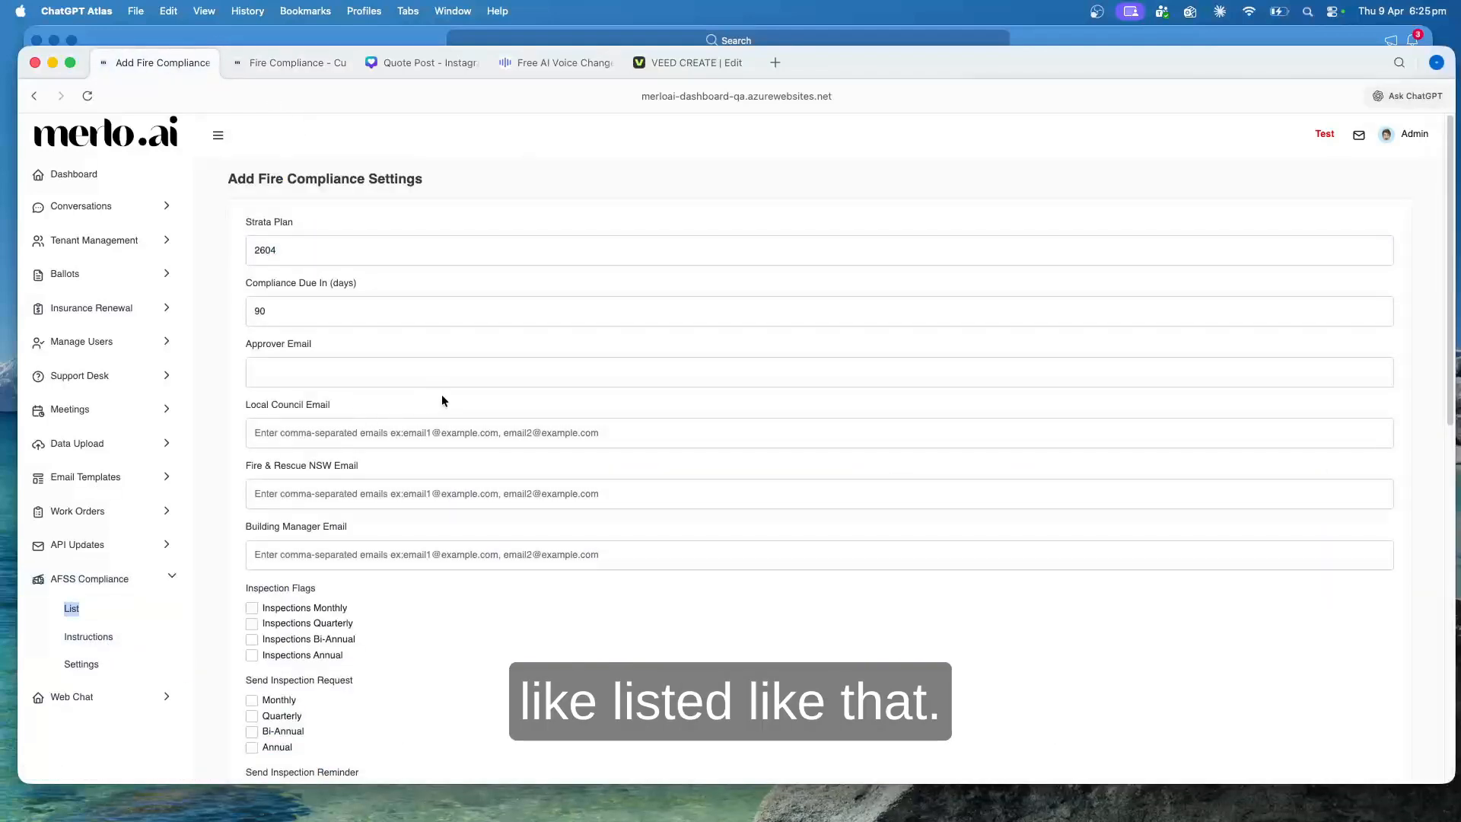
scroll(465, 580, down, 1)
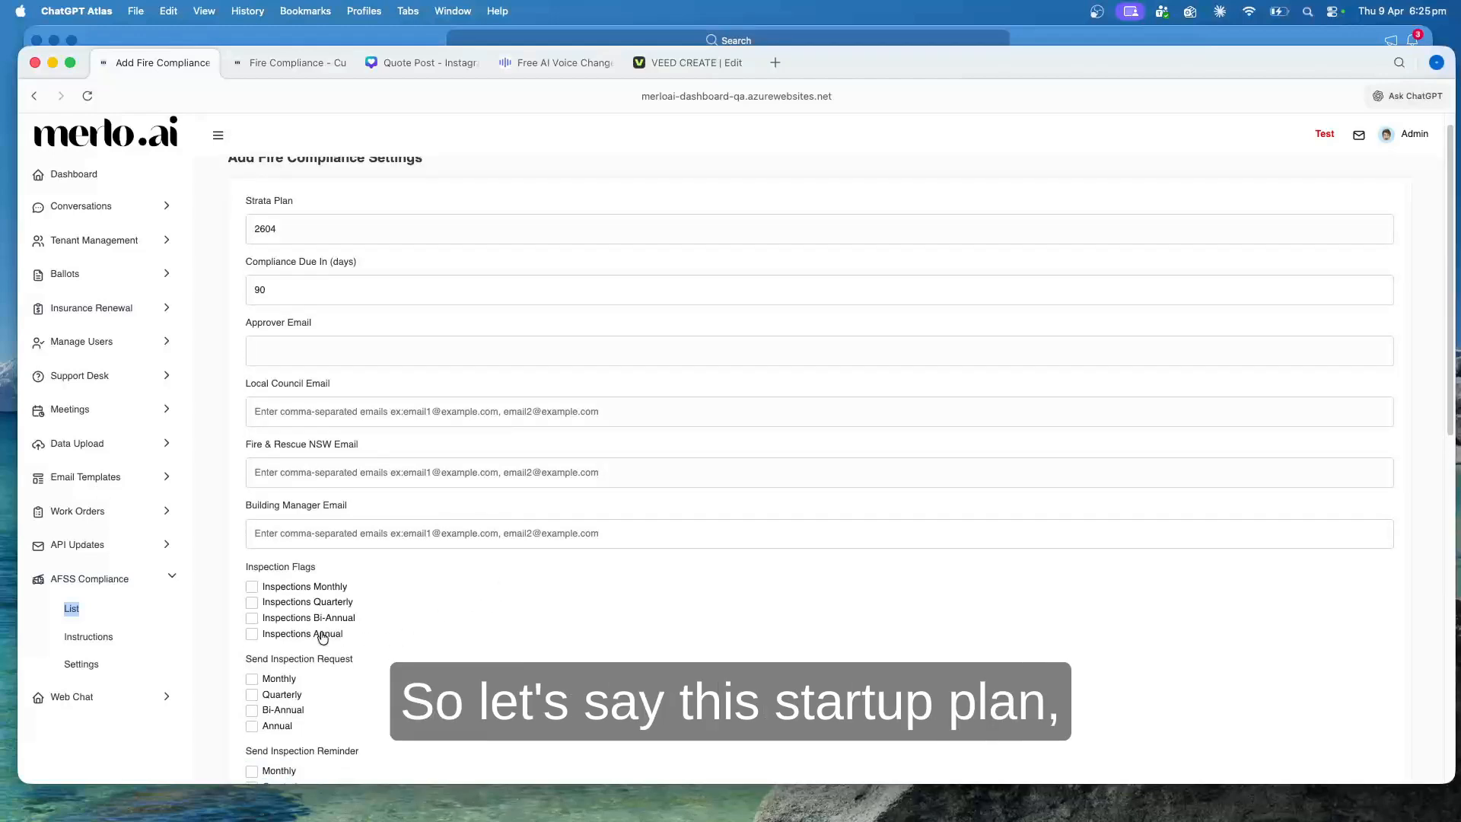
click(252, 635)
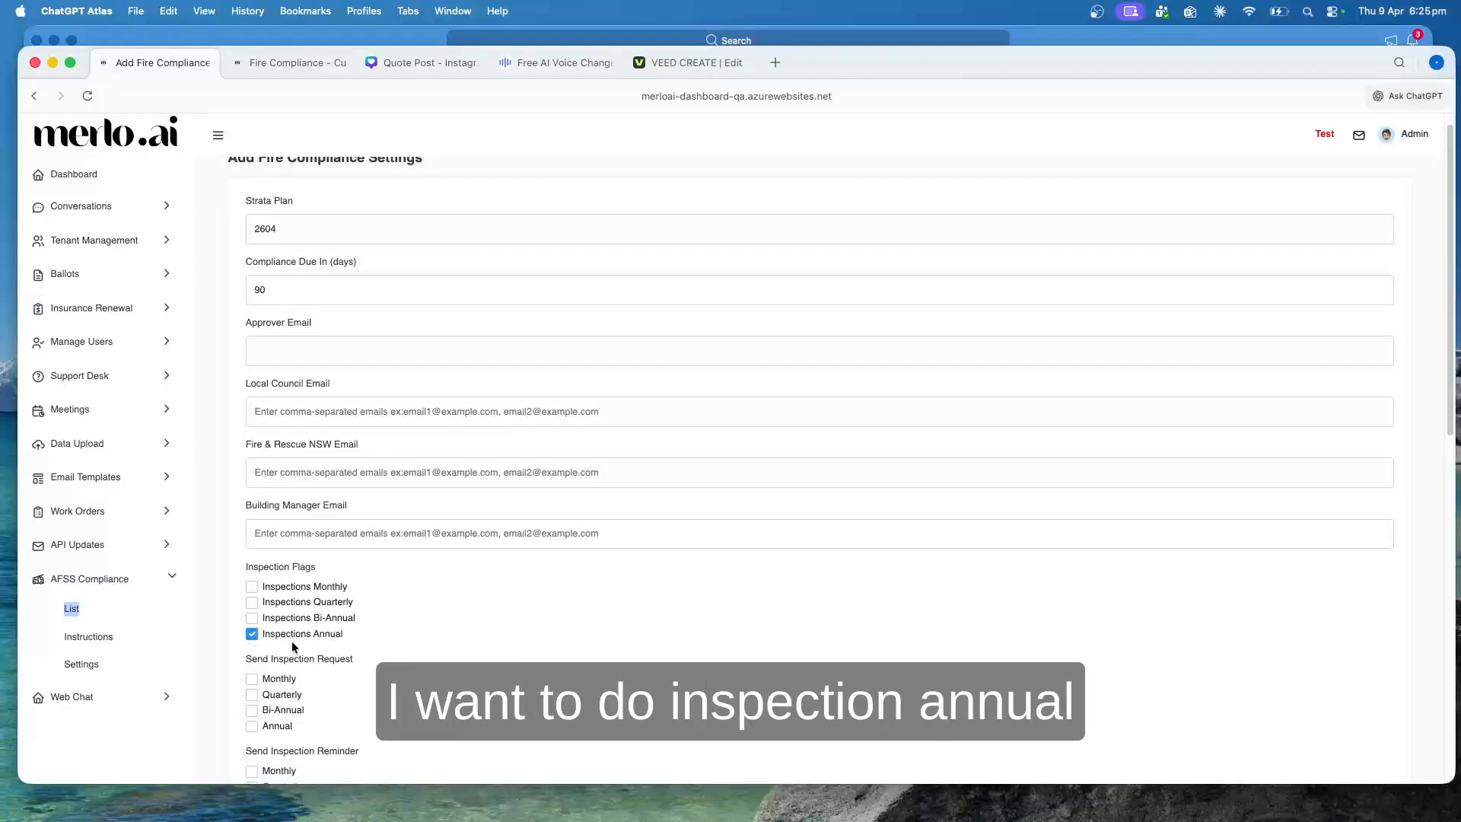
click(318, 605)
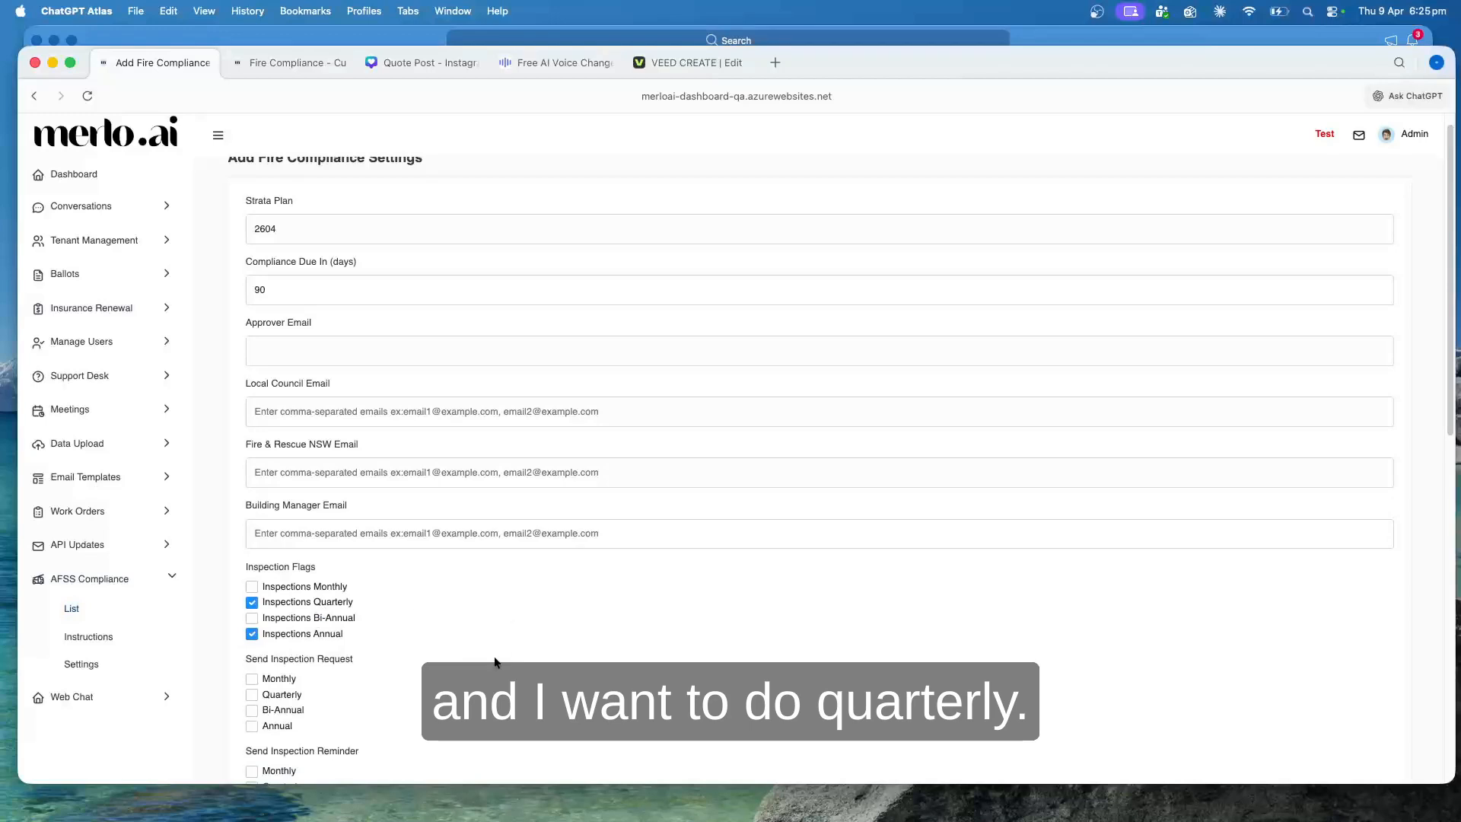
Enable Quarterly and Annual for both Send Inspection Request and Send Inspection Reminder
scroll(496, 661, down, 3)
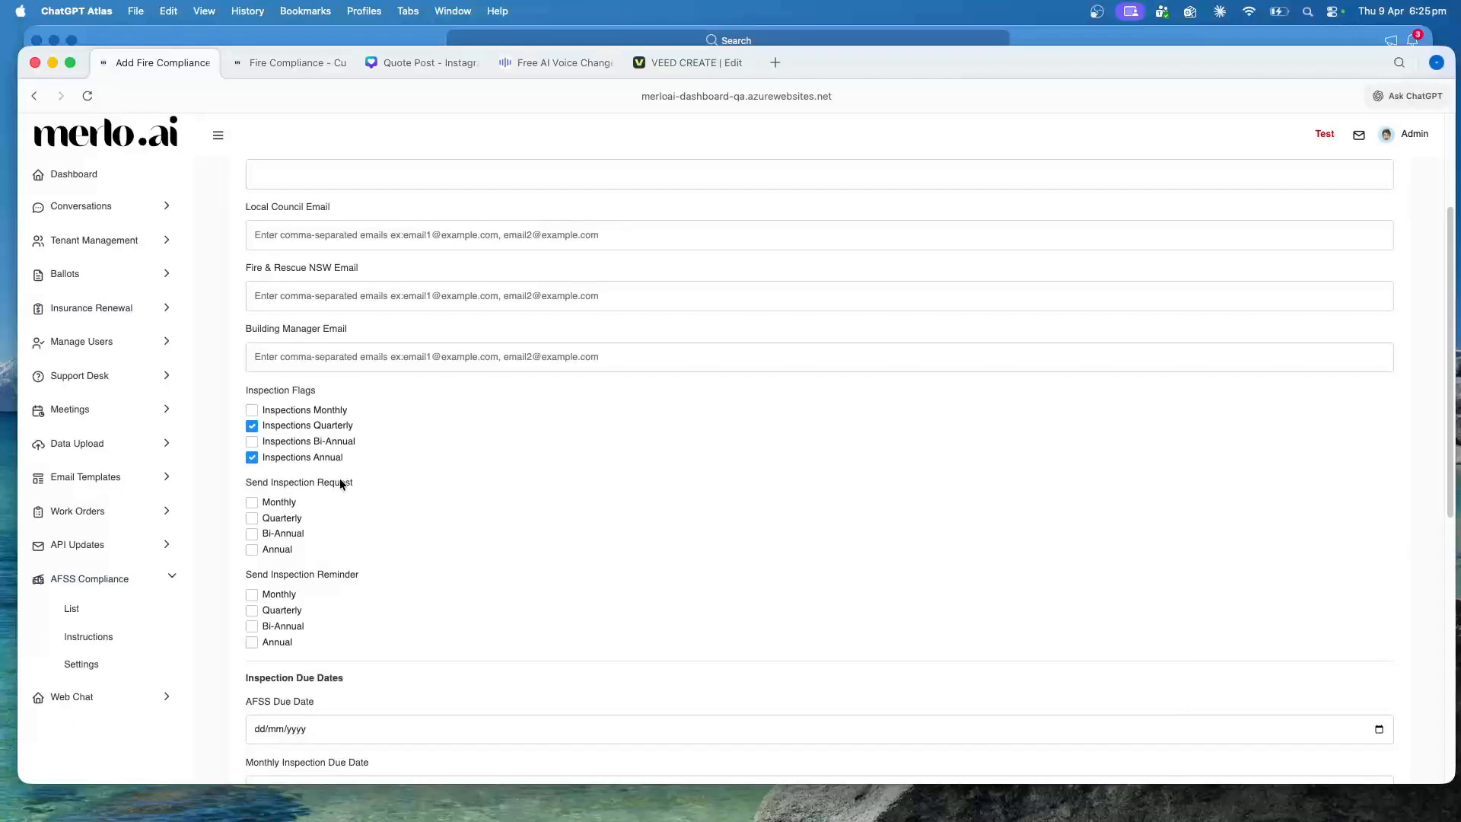
click(287, 522)
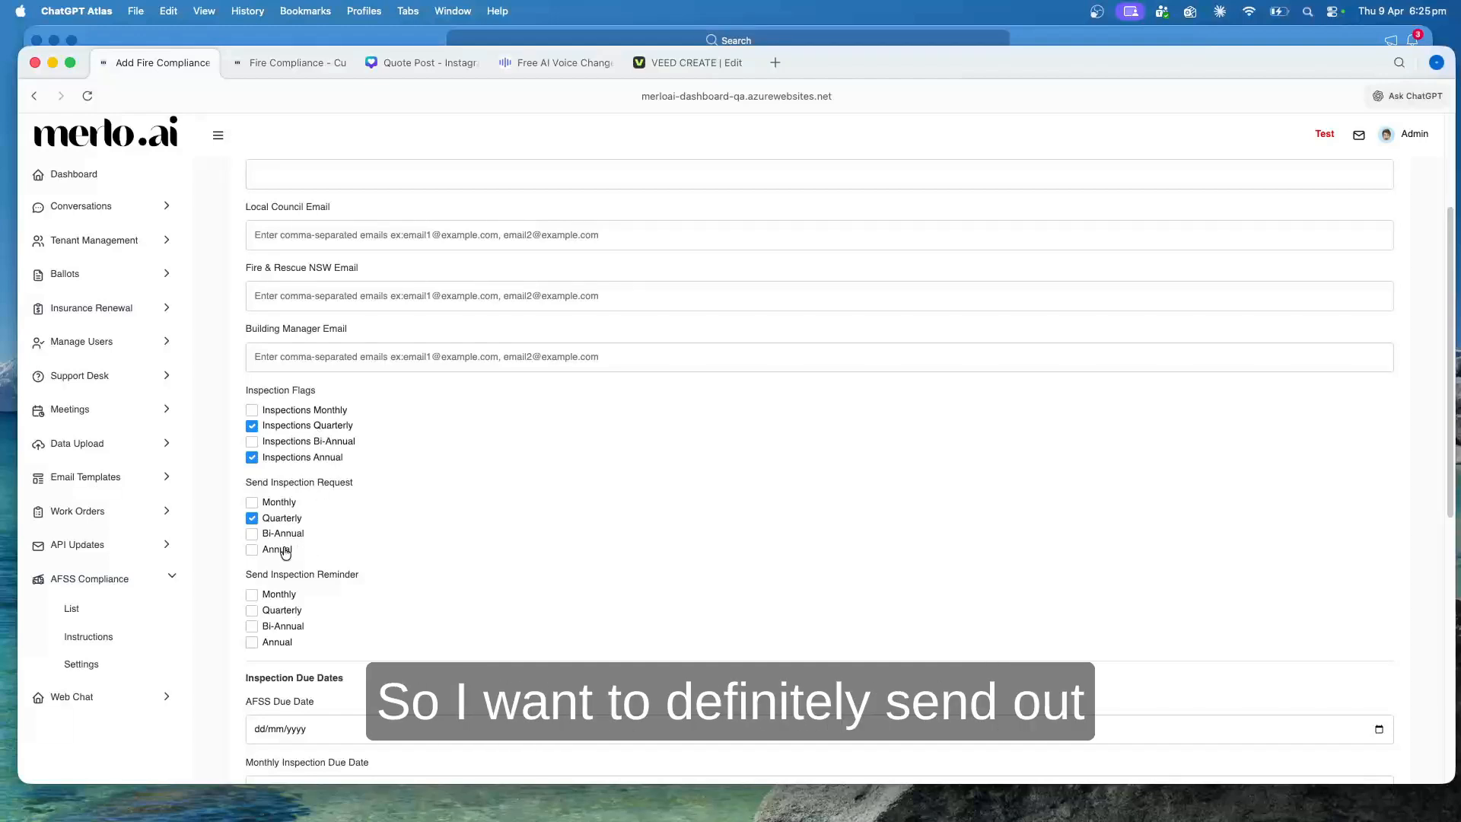
click(285, 551)
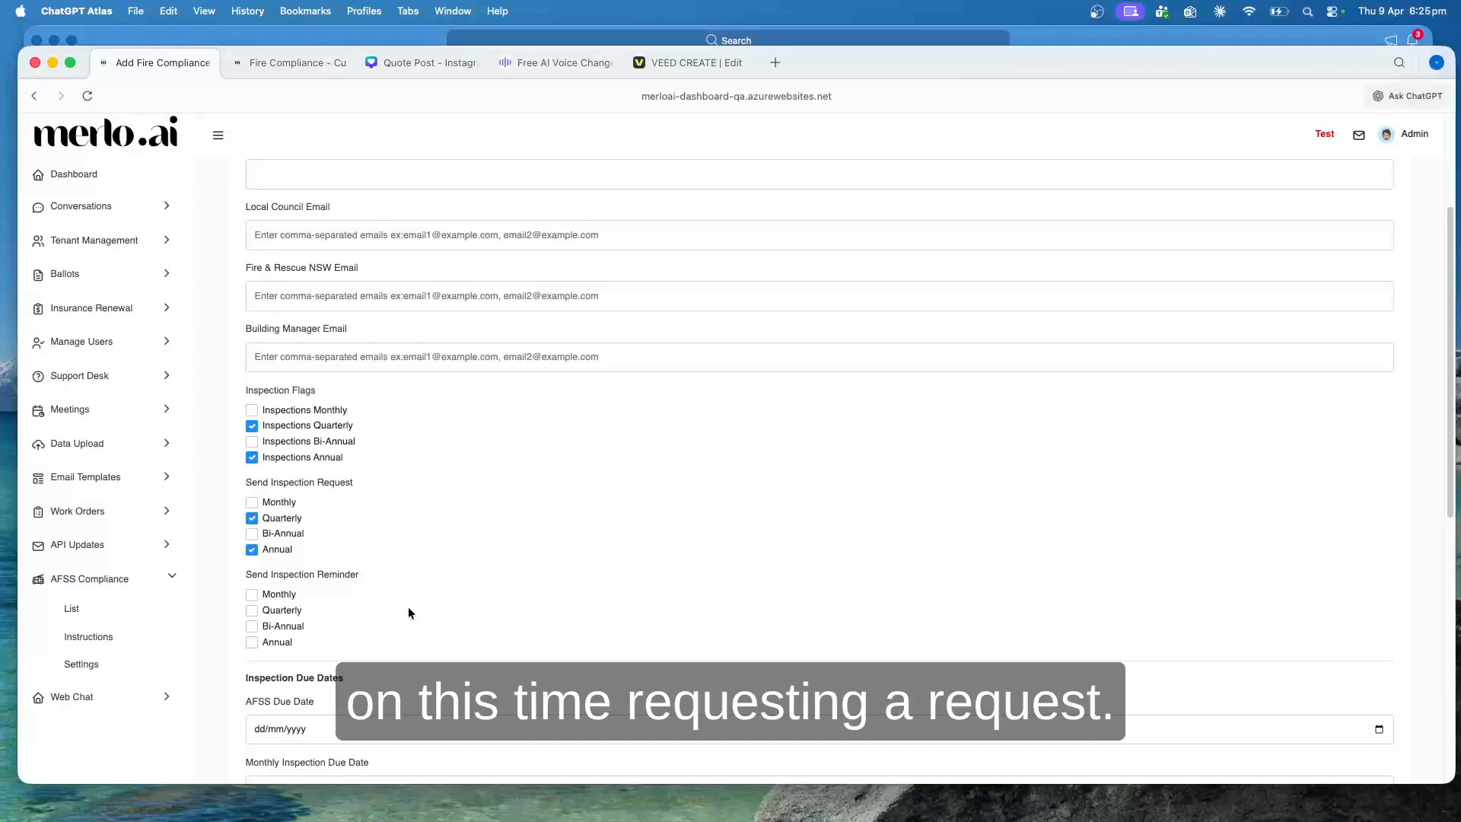
scroll(408, 602, up, 1)
scroll(408, 606, down, 4)
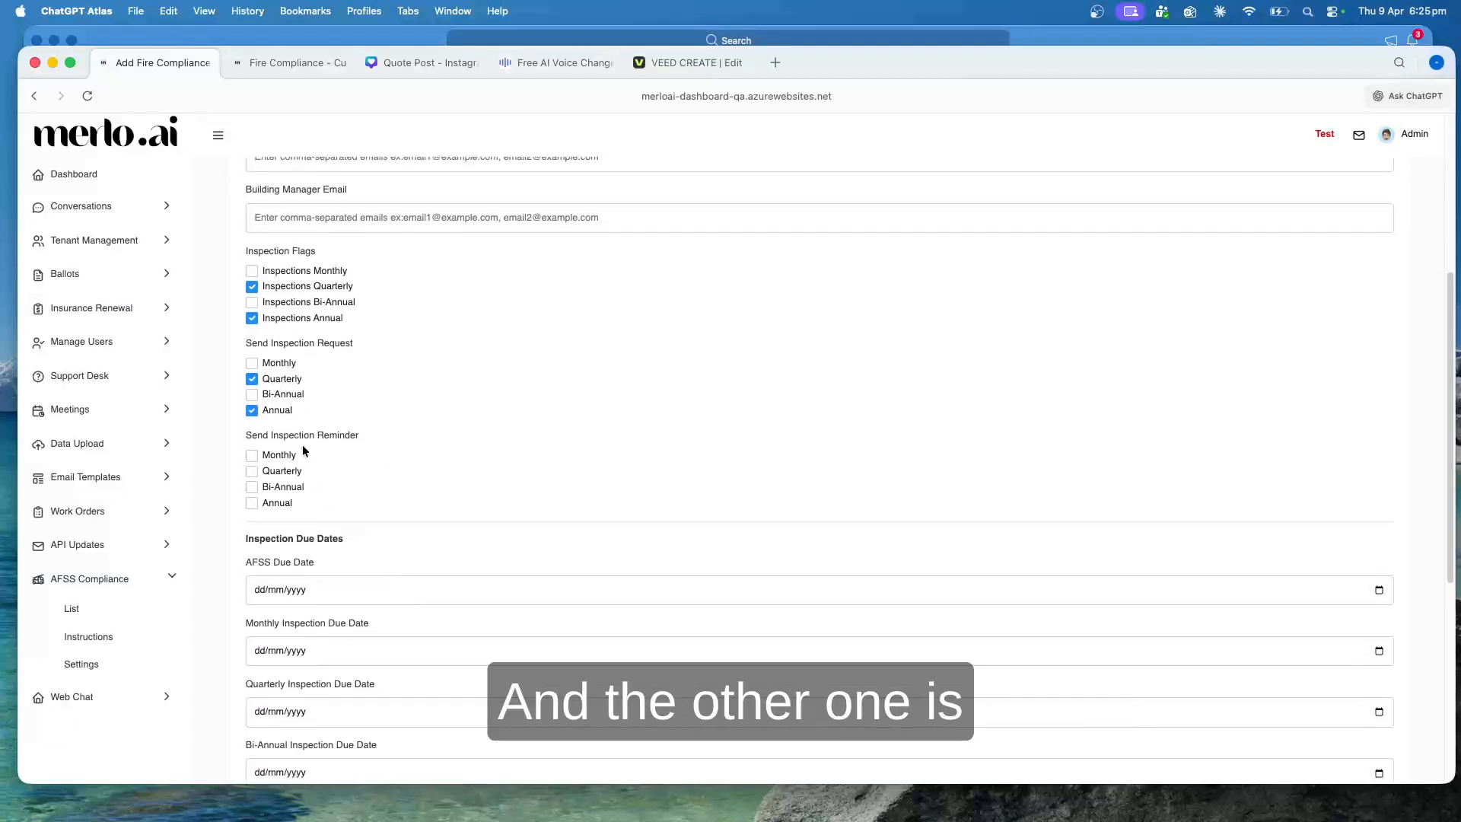
click(290, 475)
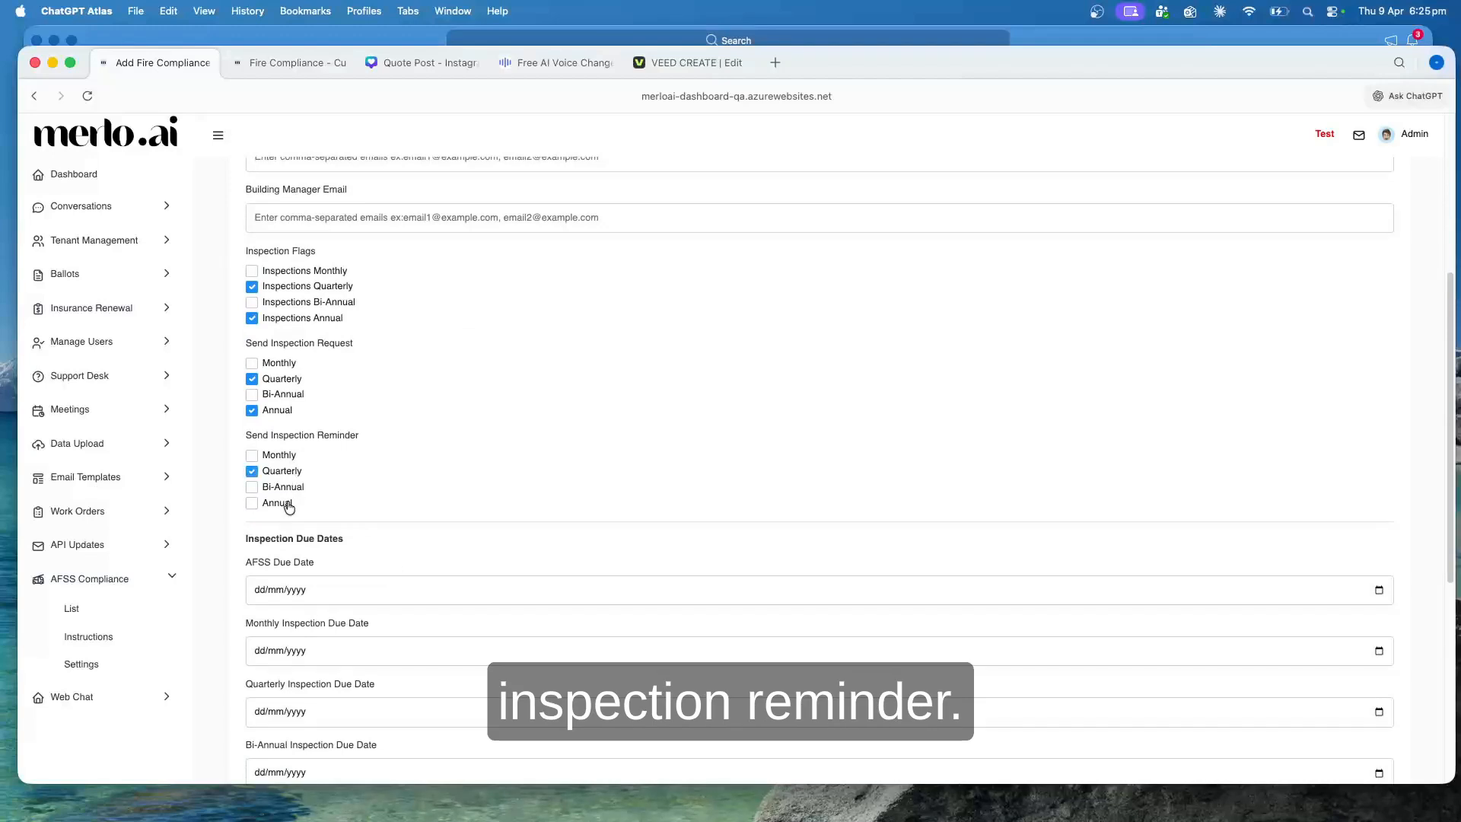
click(287, 503)
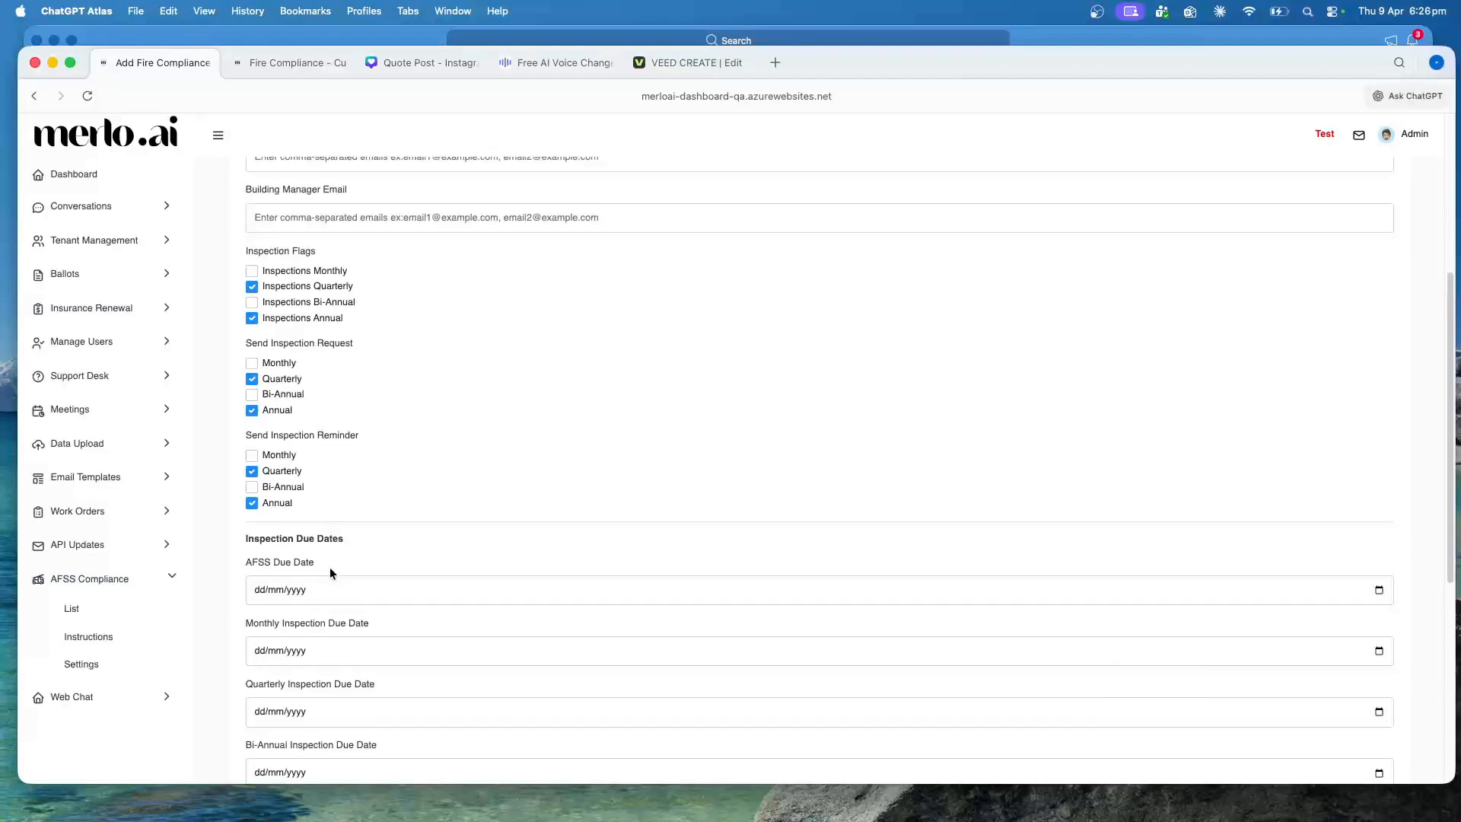
Set the AFSS Due Date to 09/07/2026
scroll(328, 552, down, 3)
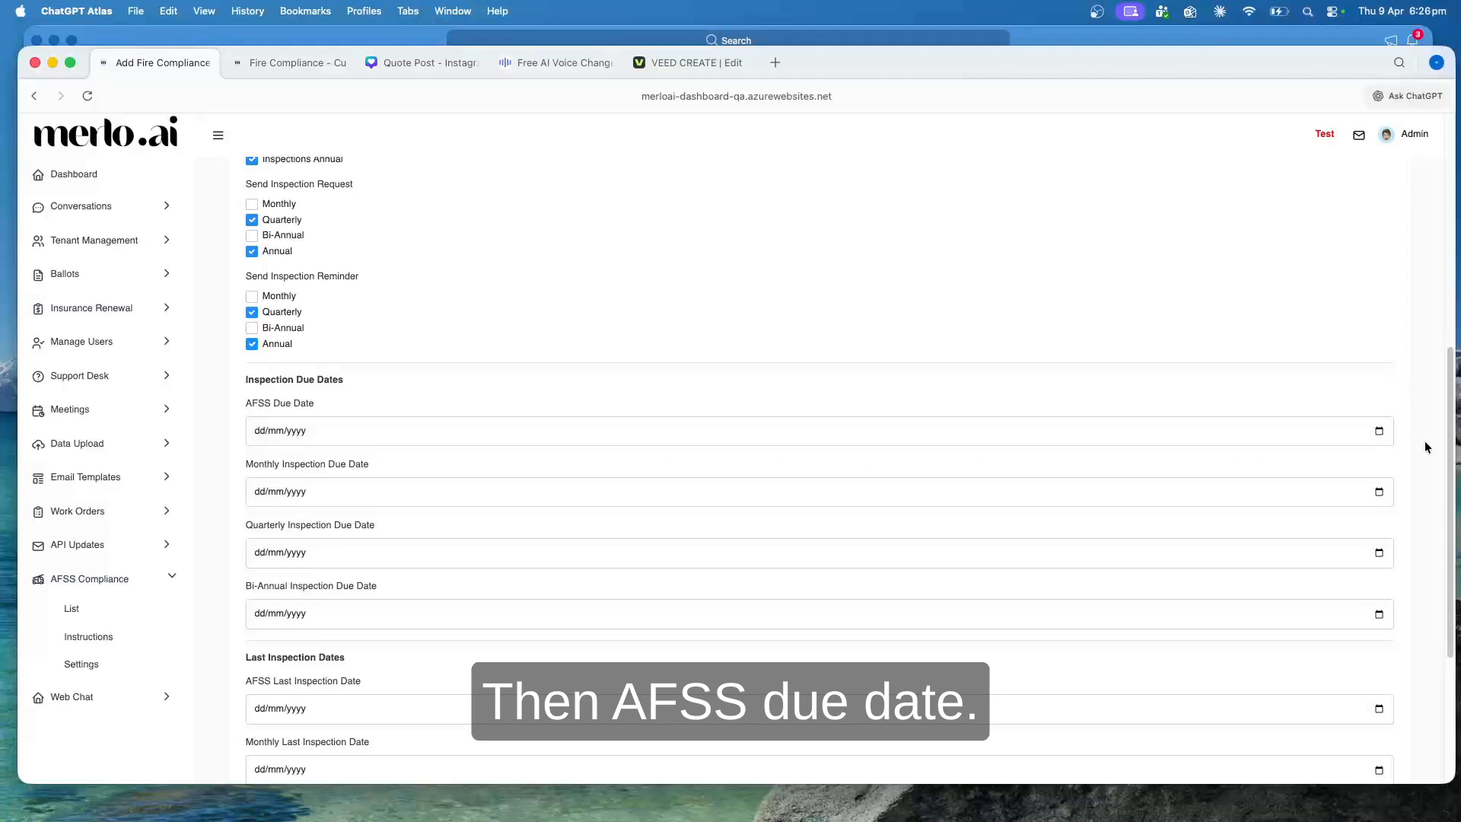
click(1379, 432)
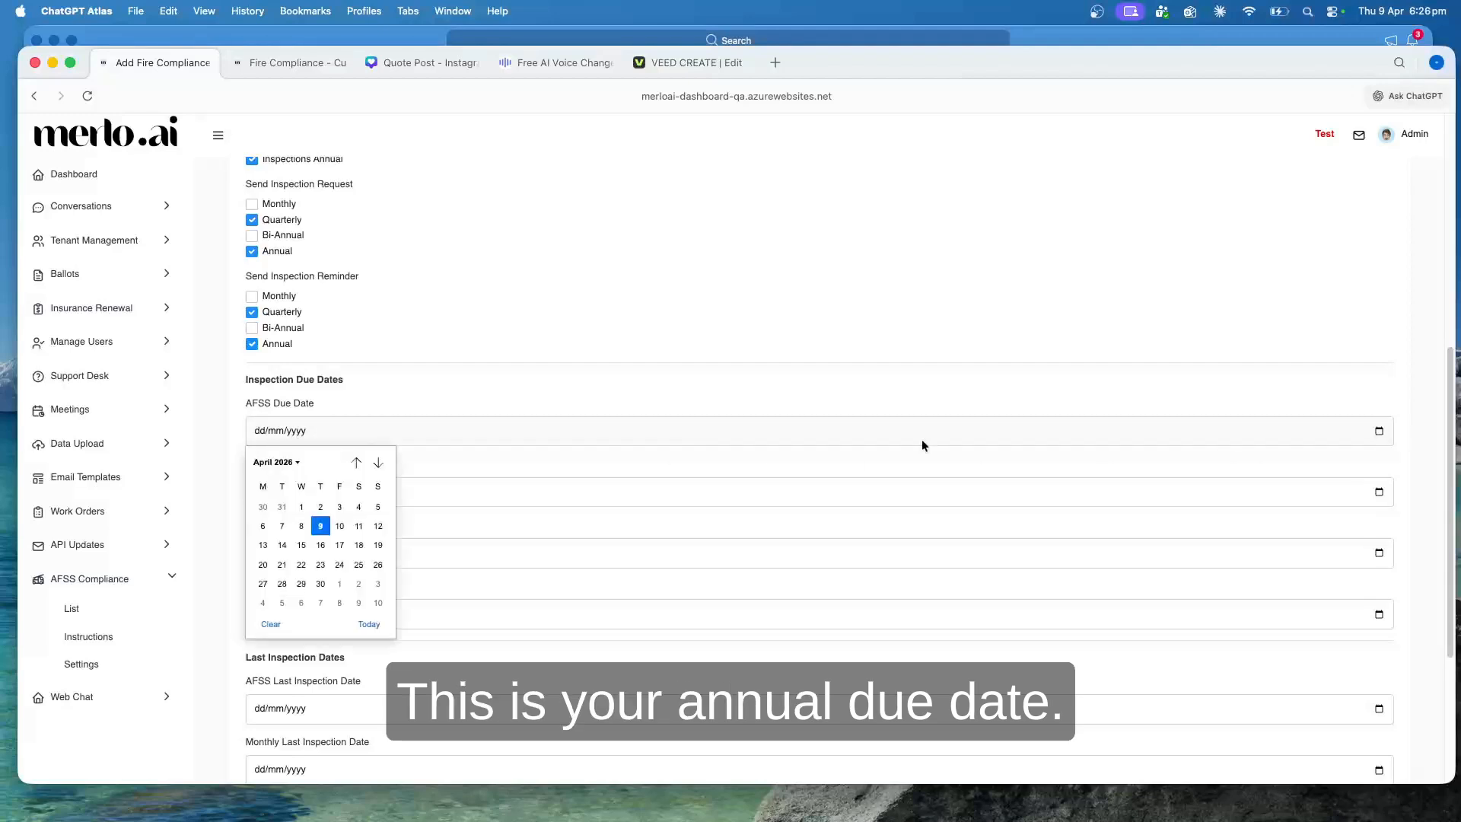
click(377, 462)
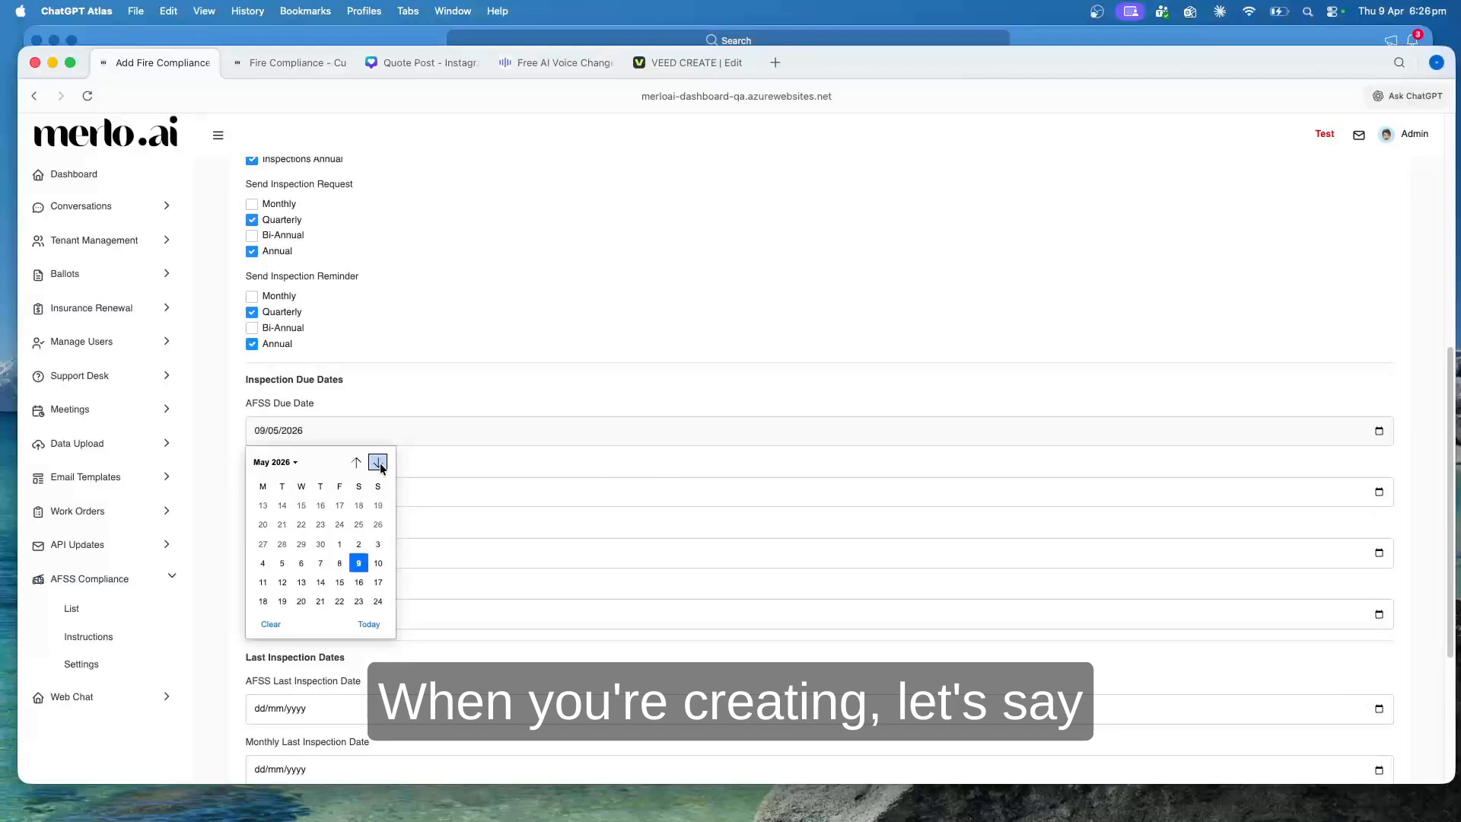
click(377, 462)
click(377, 462)
click(321, 526)
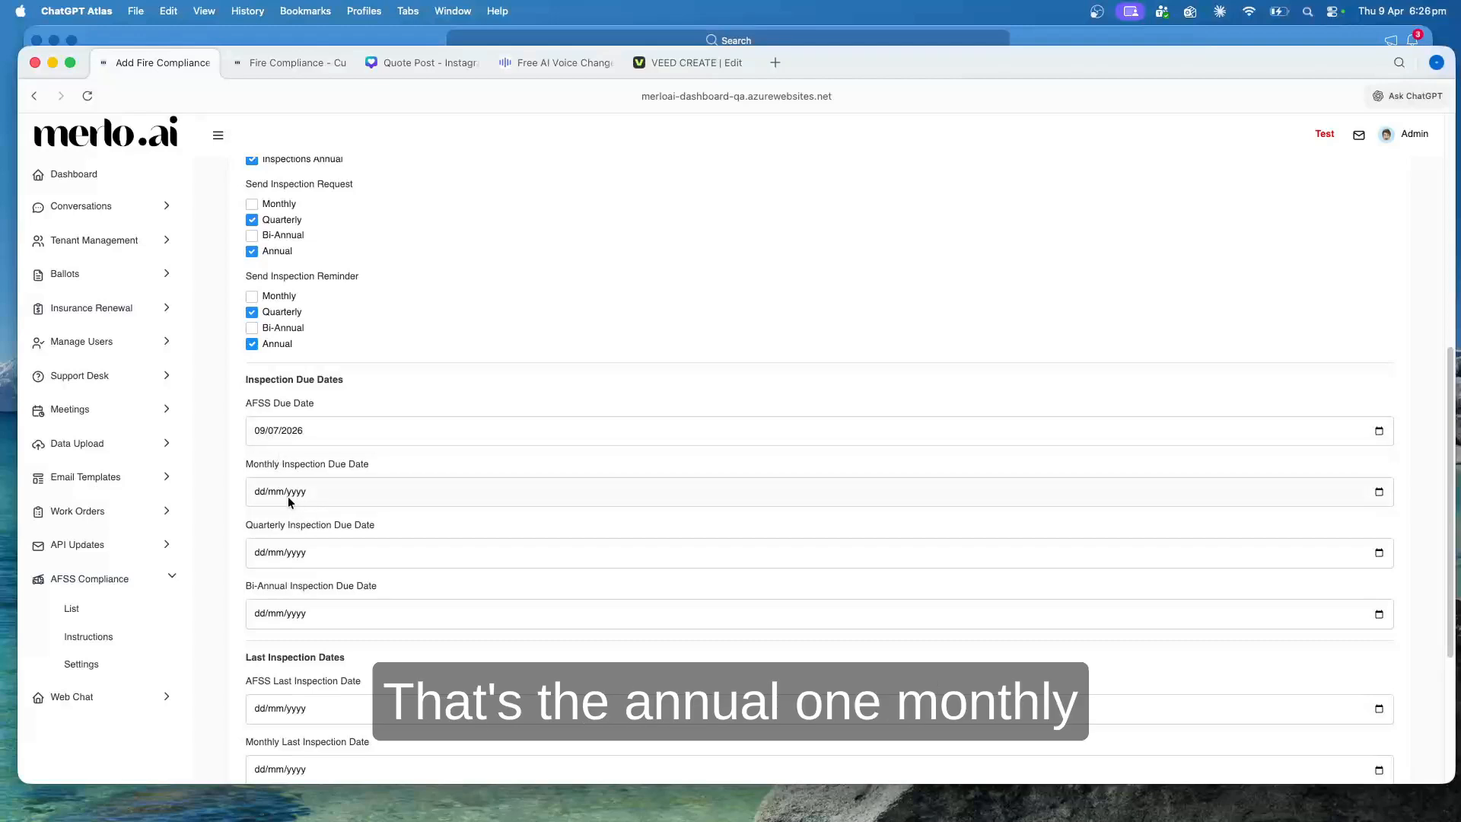
Set the AFSS Last Inspection Date to 06/11/2025, leaving the optional monthly, quarterly and bi-annual dates blank
scroll(418, 570, down, 2)
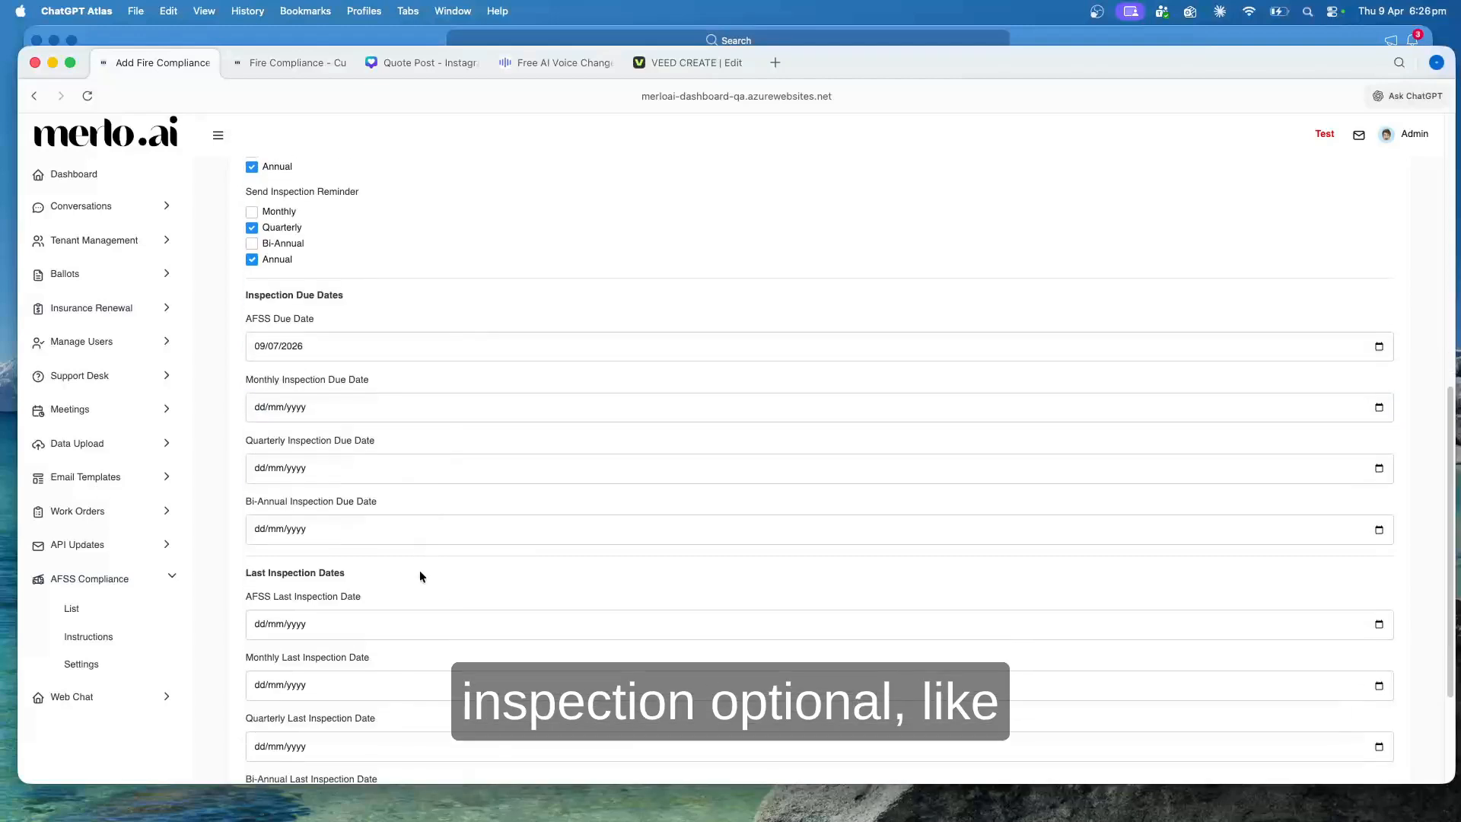
scroll(373, 510, down, 1)
scroll(419, 646, down, 4)
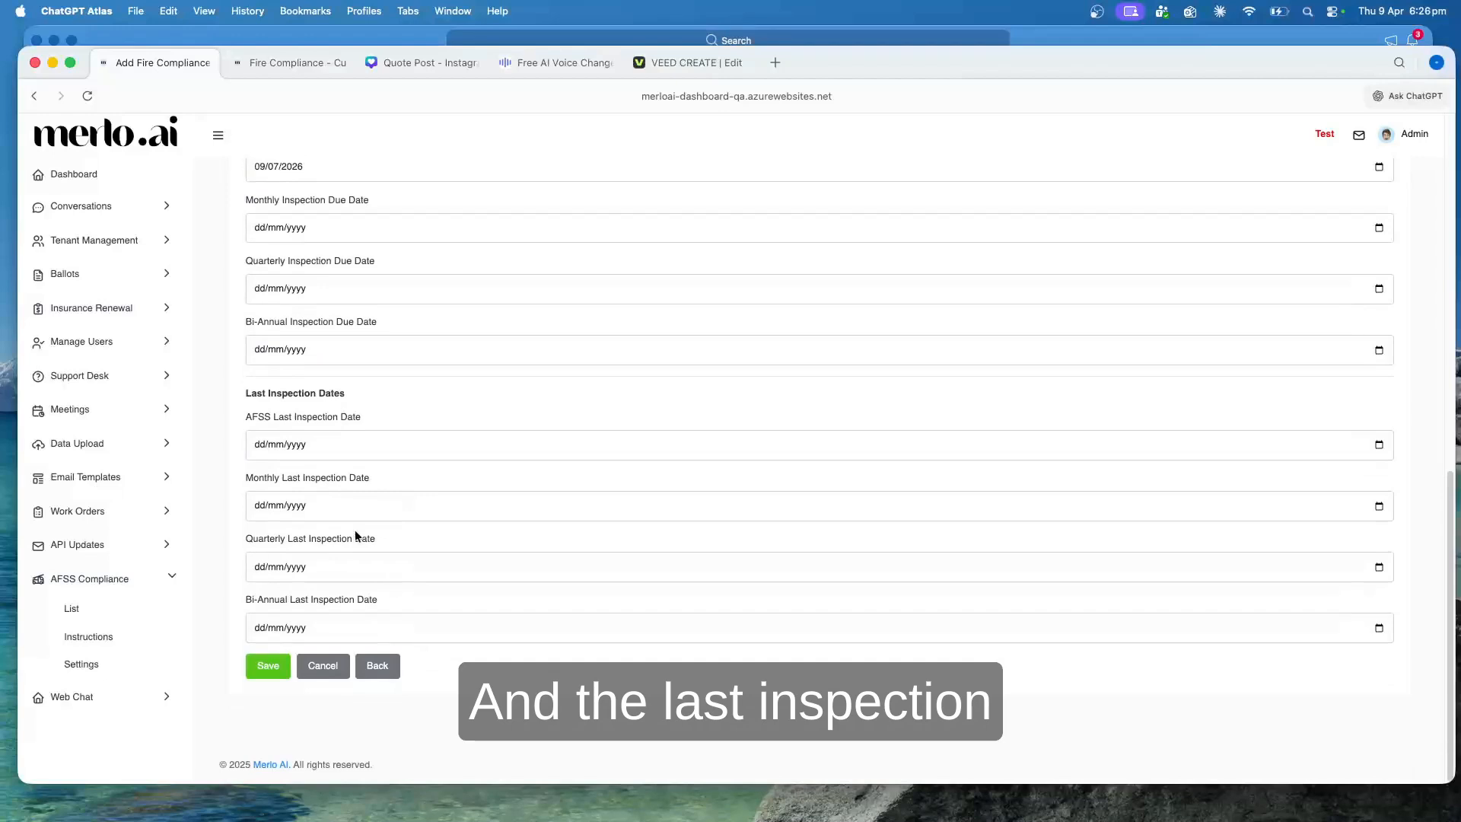
click(1378, 445)
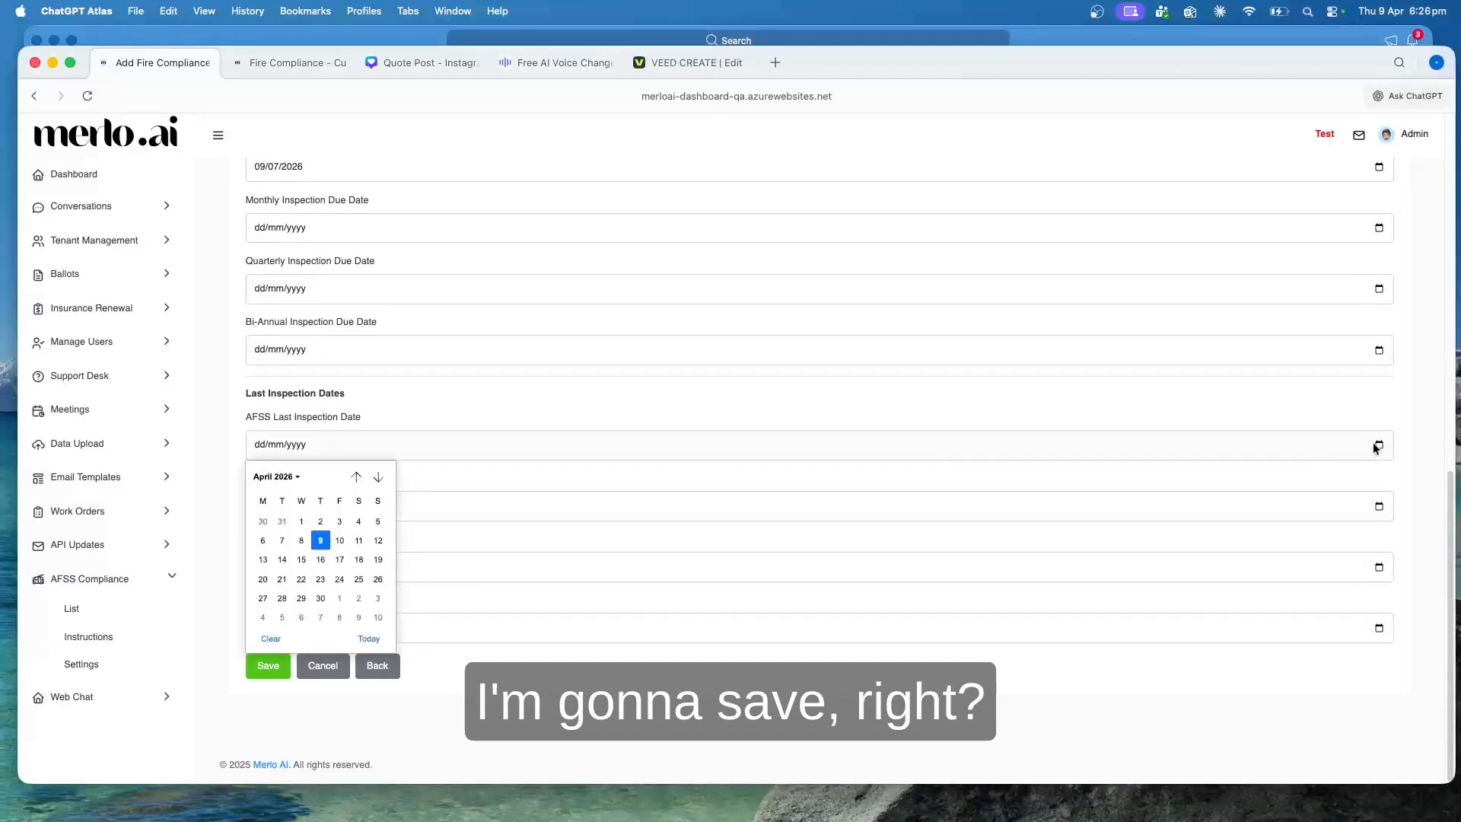
click(356, 476)
click(356, 476)
click(356, 477)
click(356, 477)
click(356, 477)
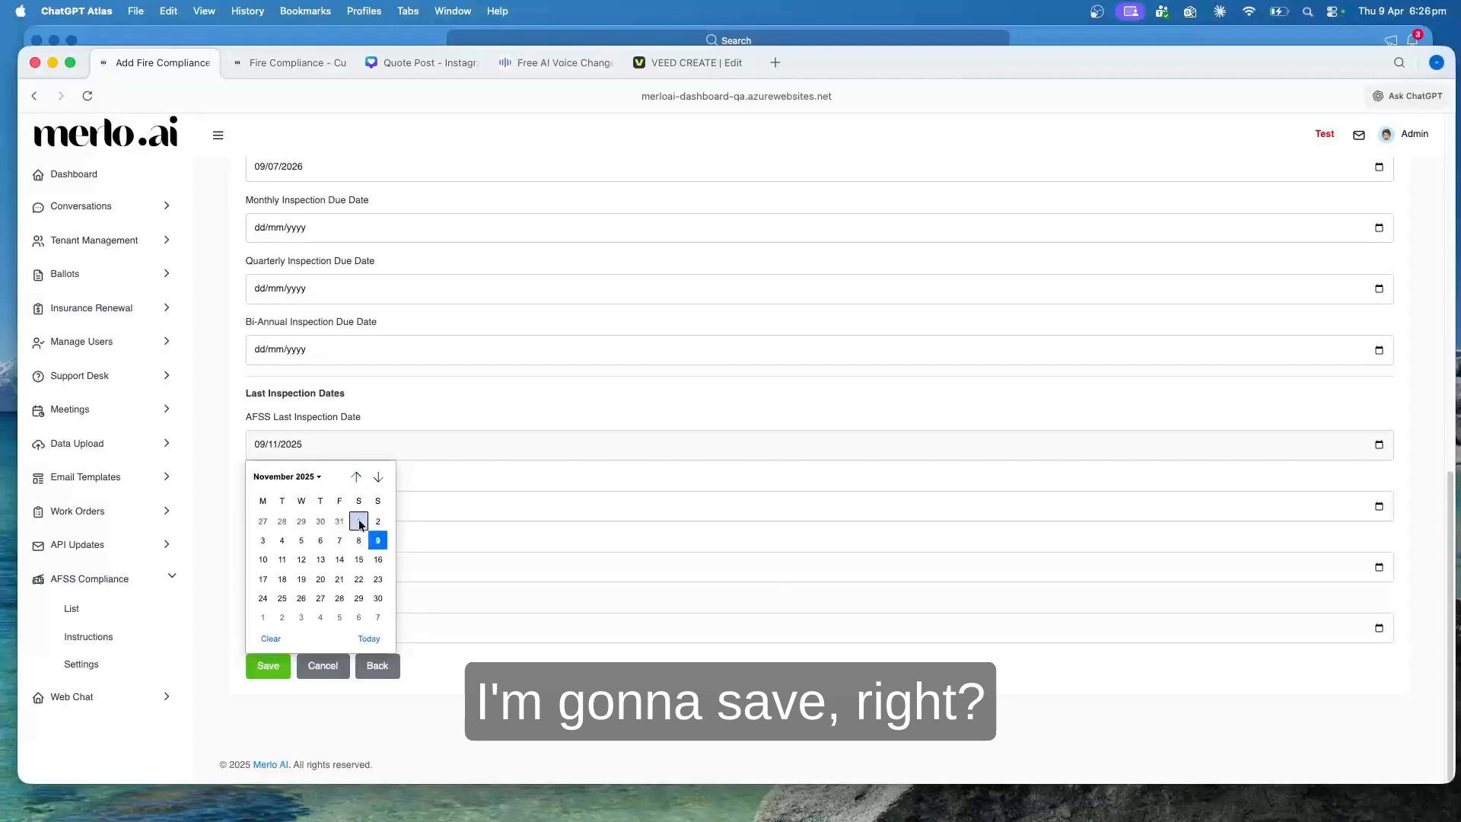
click(320, 540)
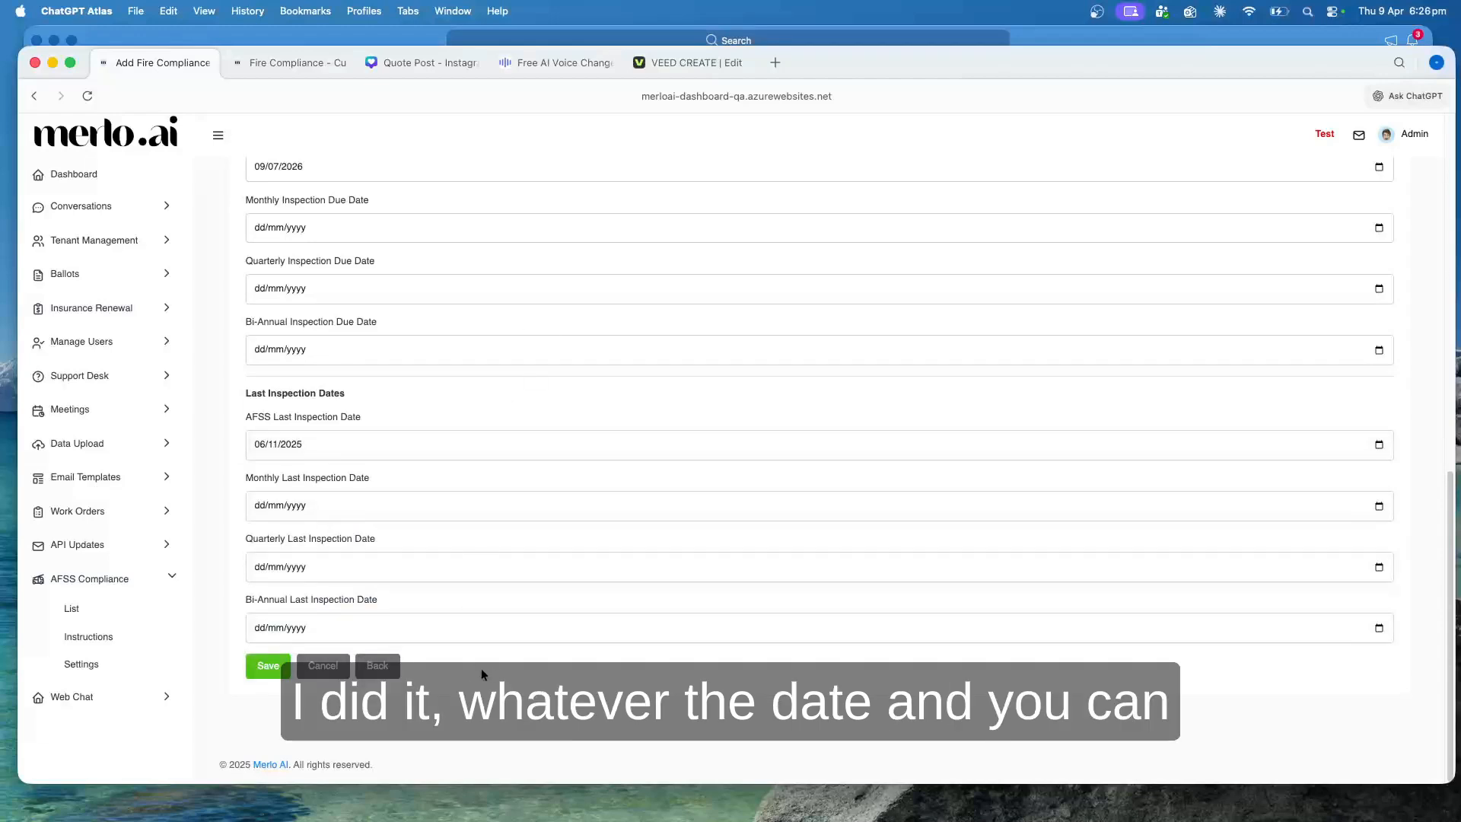
Save the new fire compliance settings for strata plan 2604
scroll(489, 674, up, 13)
scroll(489, 689, down, 13)
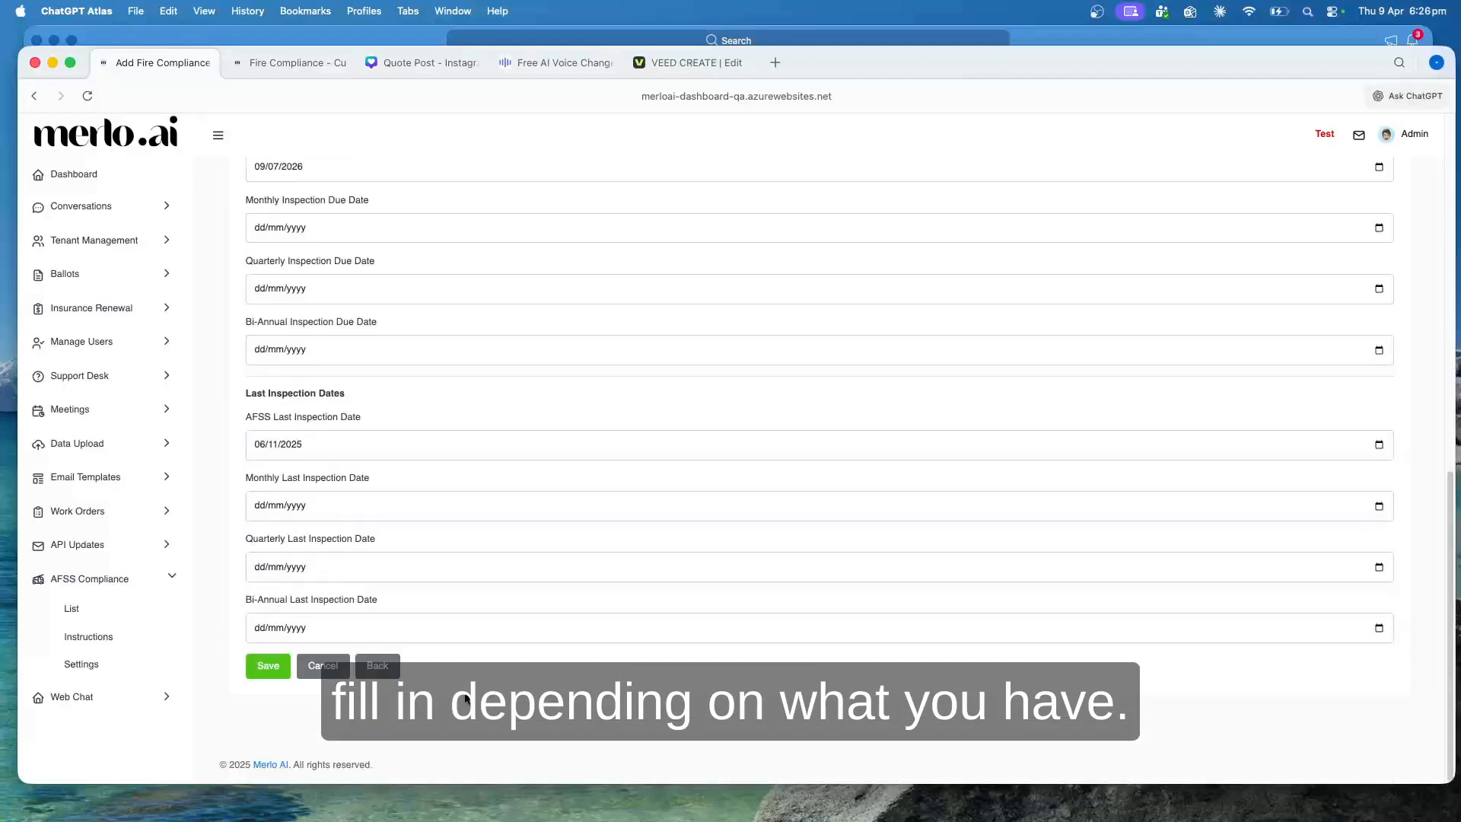
click(259, 670)
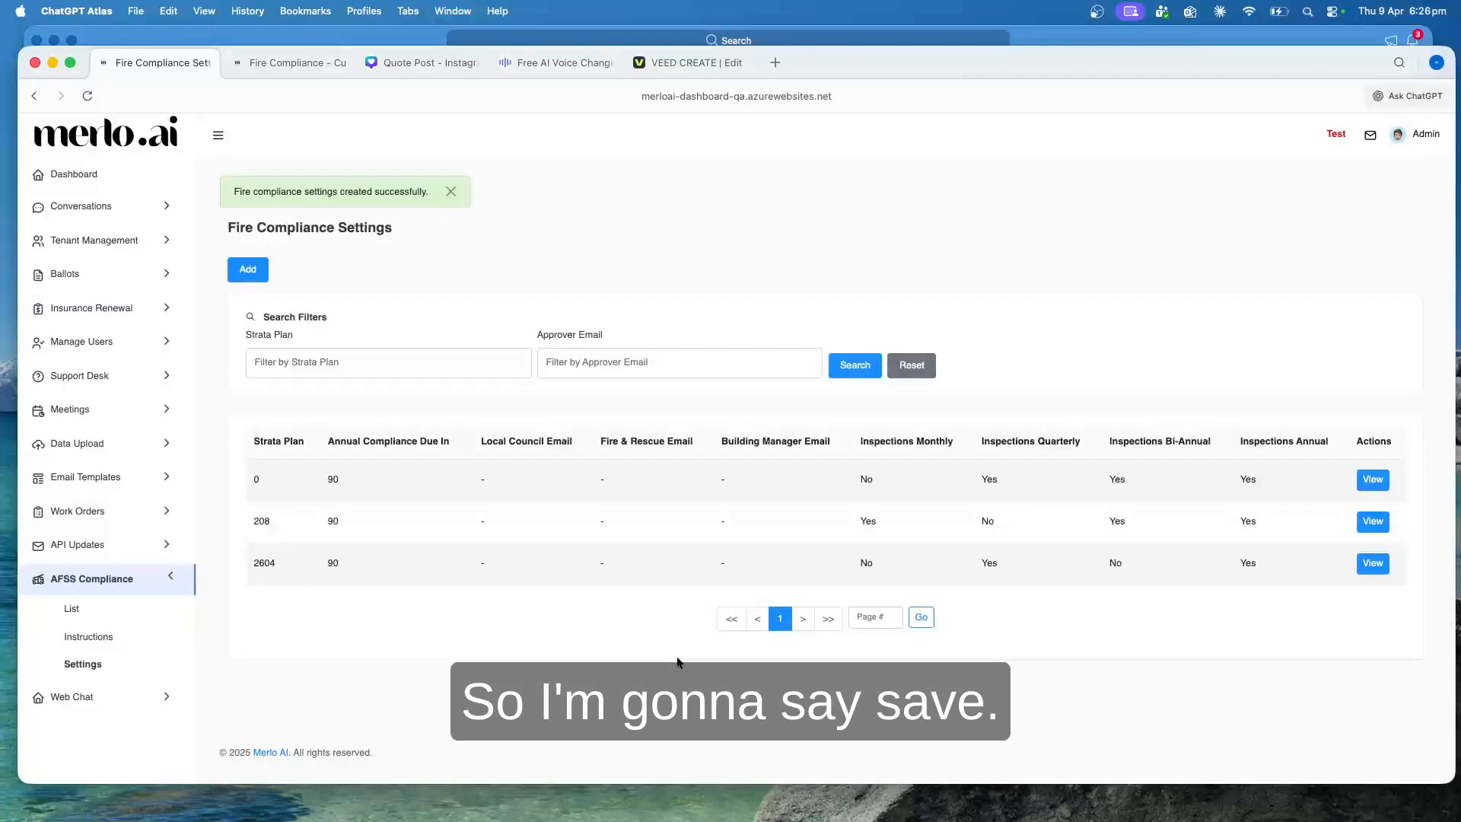
Check the inspection flags in strata plan 2604's settings row and open its details
drag(630, 580, 1243, 561)
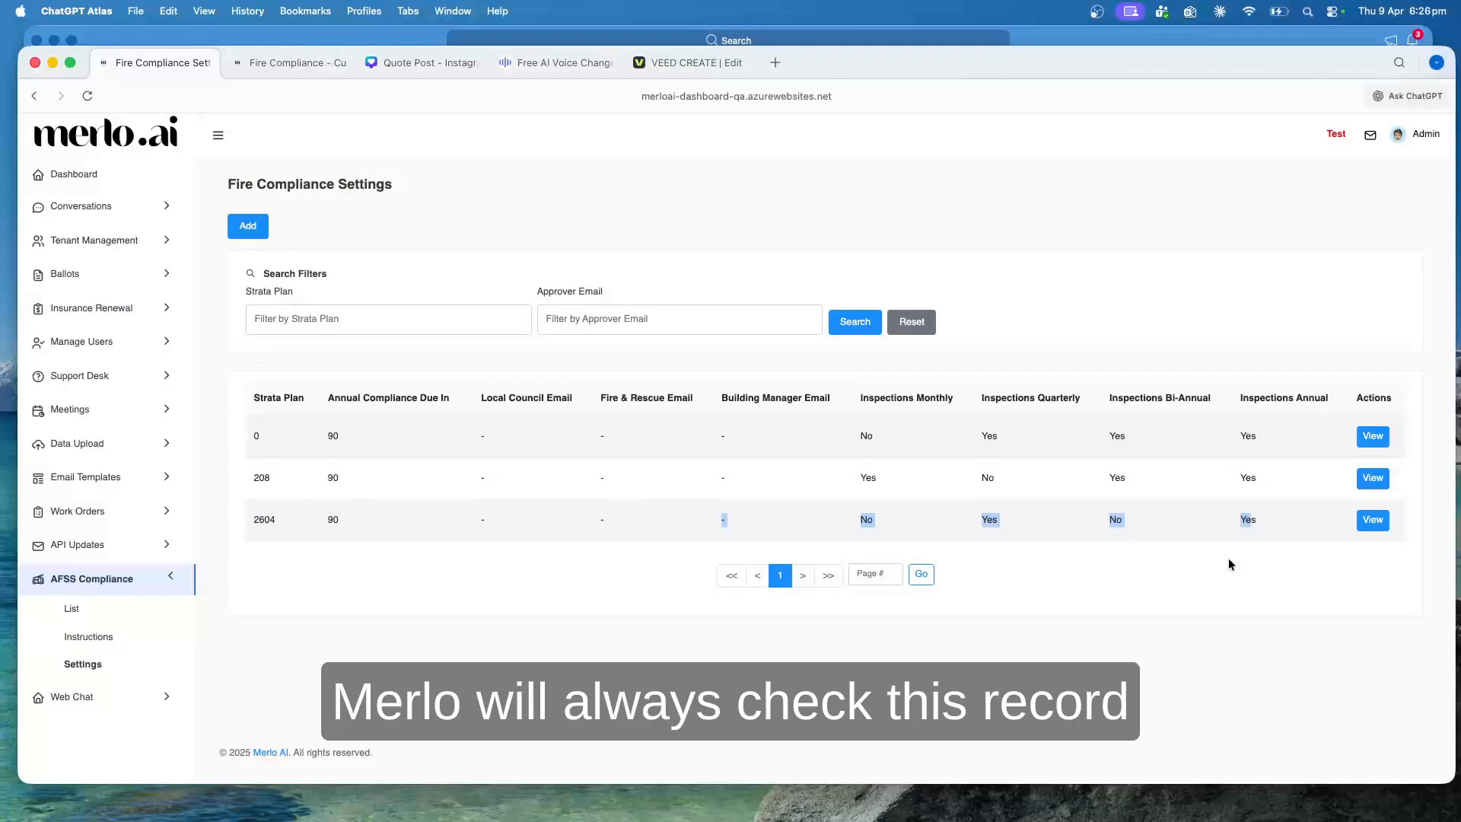
click(1373, 520)
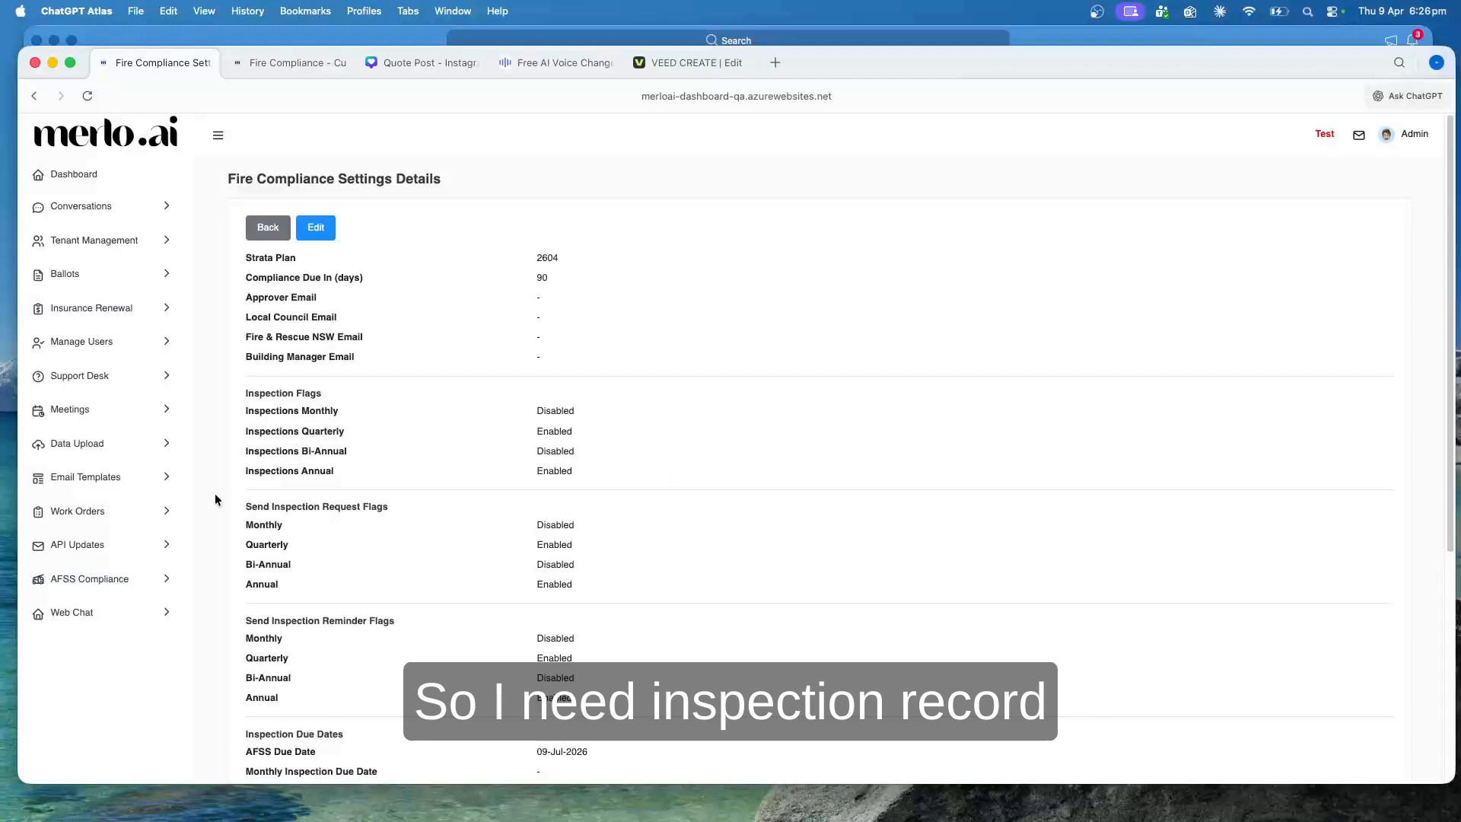
Look at the AFSS Compliance inspection list and return to the Fire Compliance Settings overview
click(88, 582)
click(85, 608)
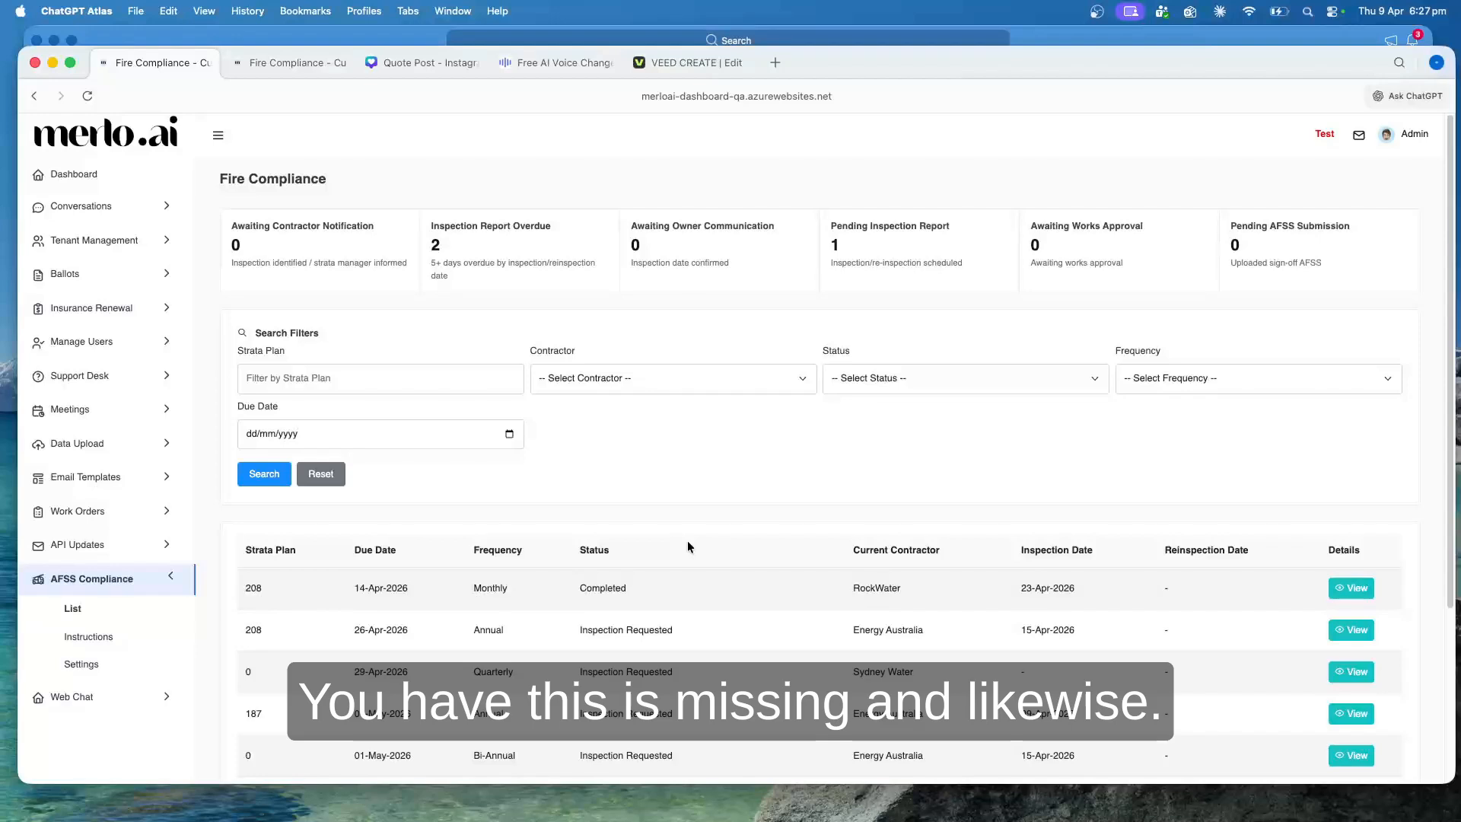
click(122, 659)
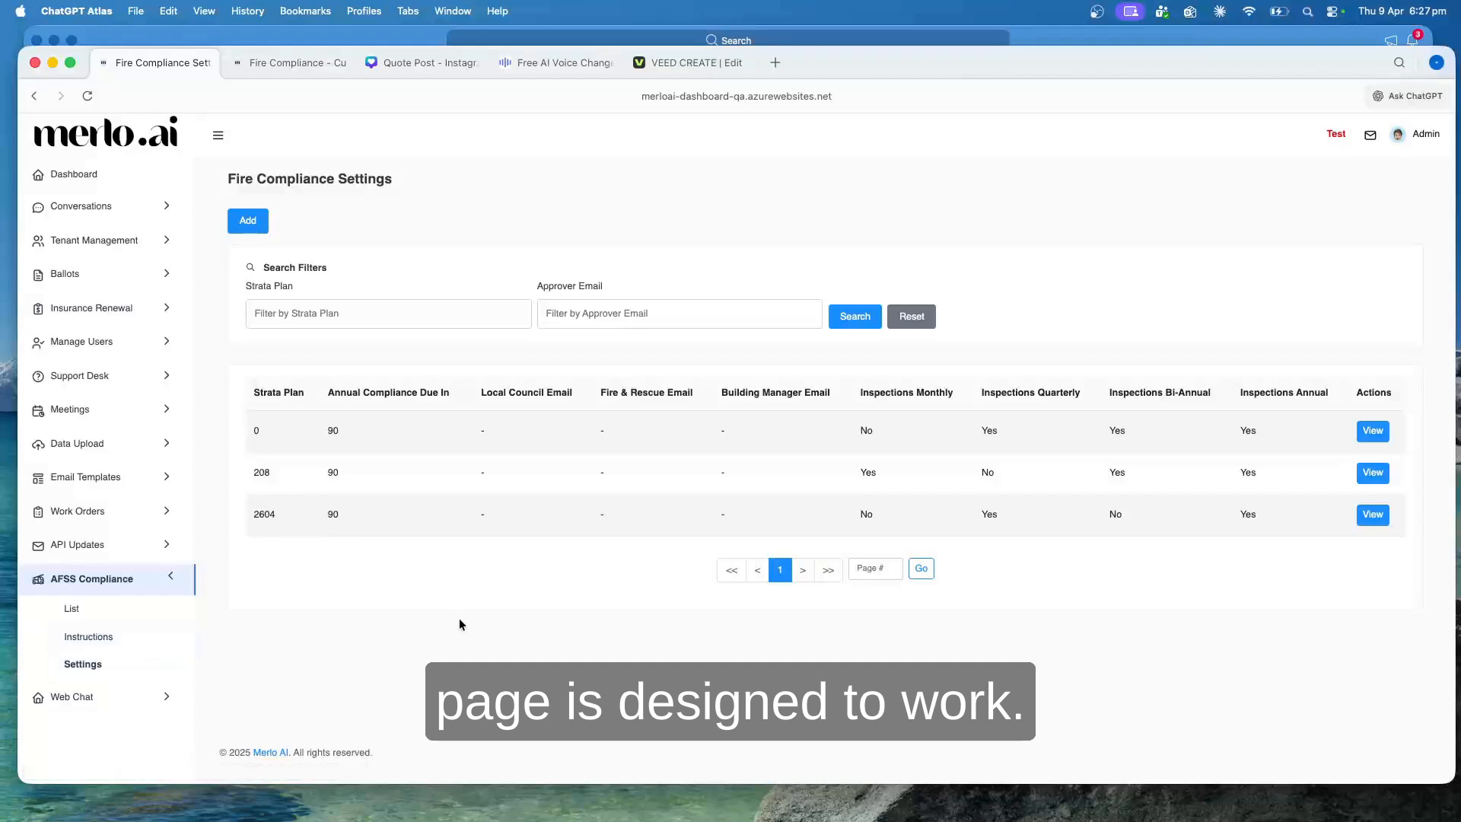